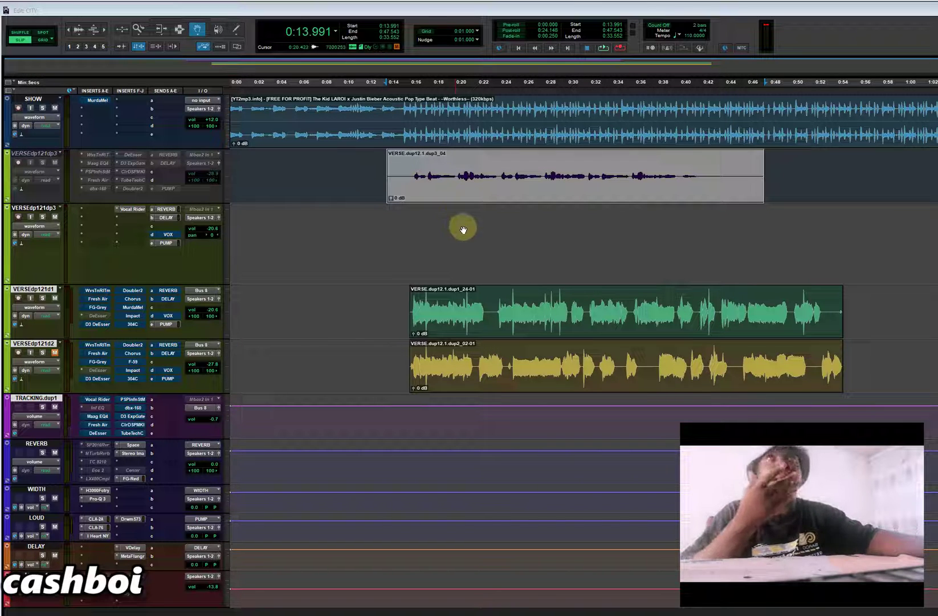
Place the timeline playback start point at 0:14.158, just before the verse vocal clips.
{"action": "left_click", "coordinate": [398, 84]}
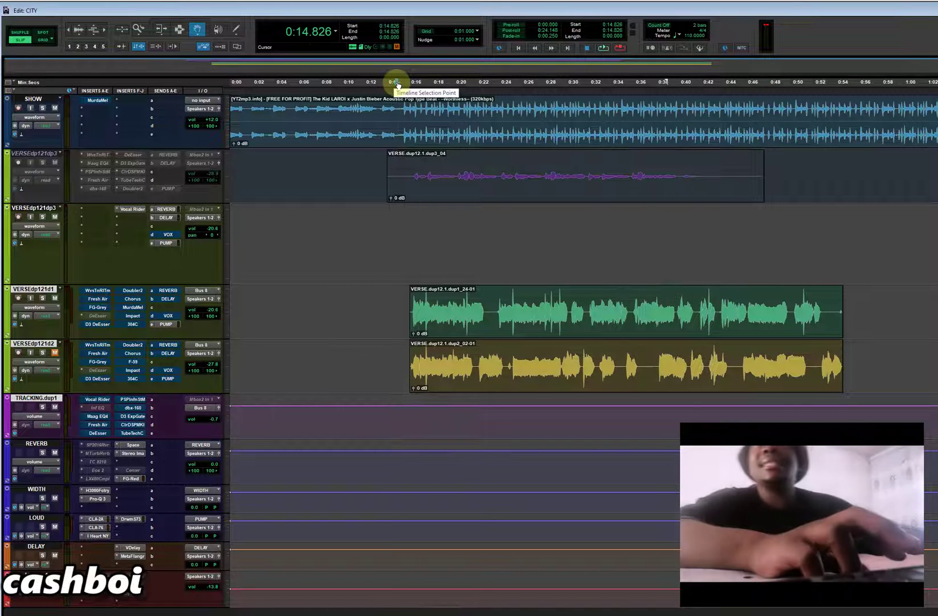
{"action": "left_click", "coordinate": [391, 86]}
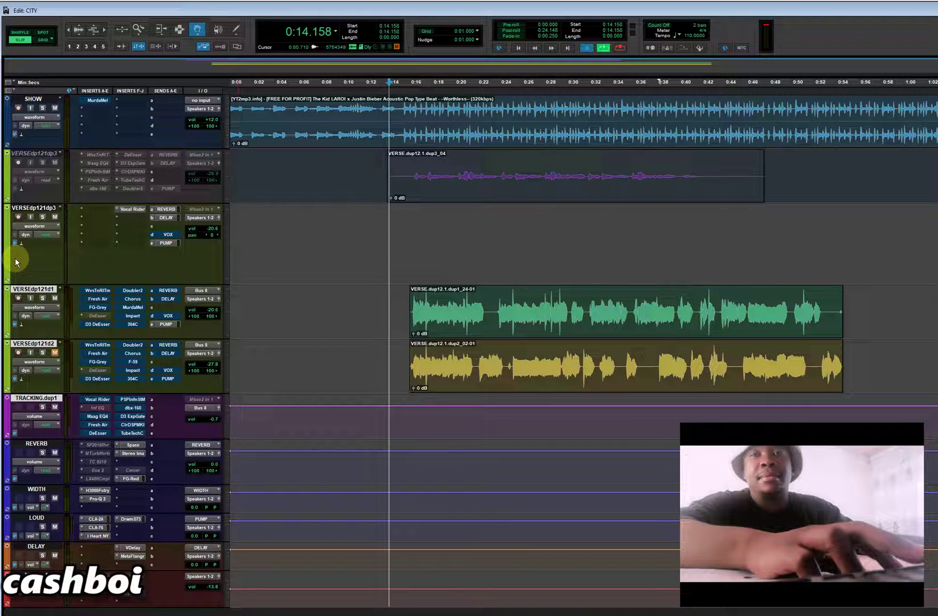
Play the verse against the beat from 0:14.158 to about 0:51, then replay it briefly.
{"action": "key", "text": "space"}
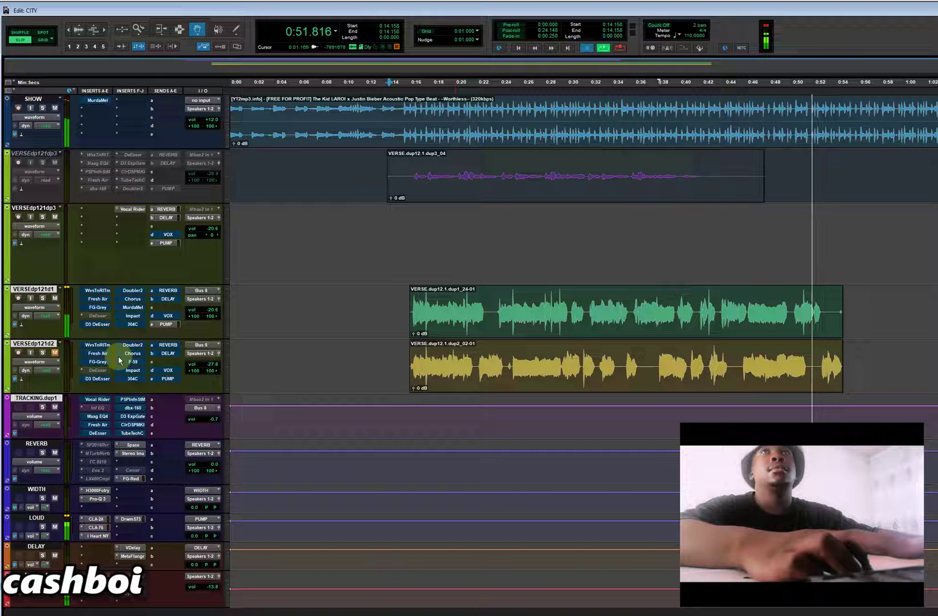
{"action": "key", "text": "space"}
{"action": "key", "text": "space"}
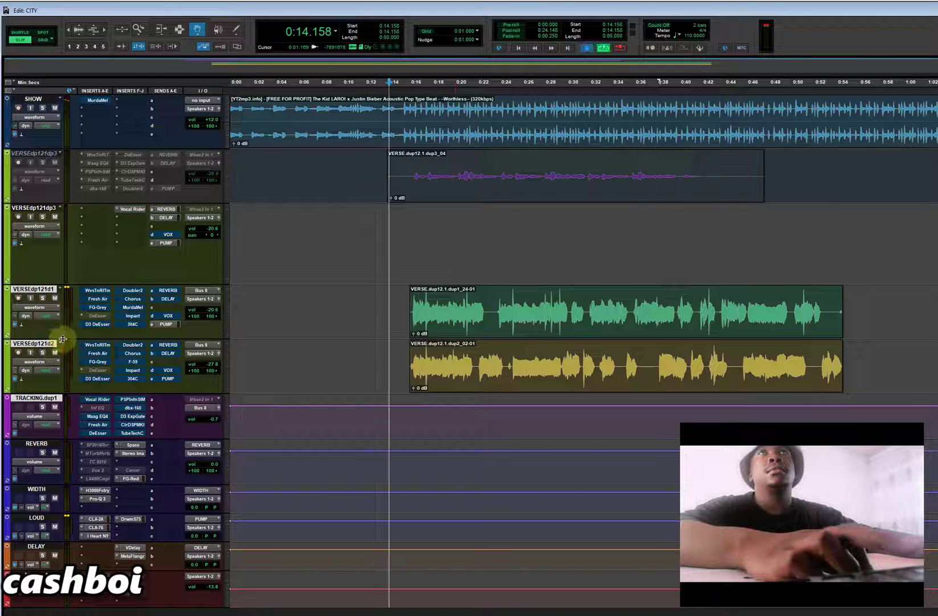
{"action": "key", "text": "space"}
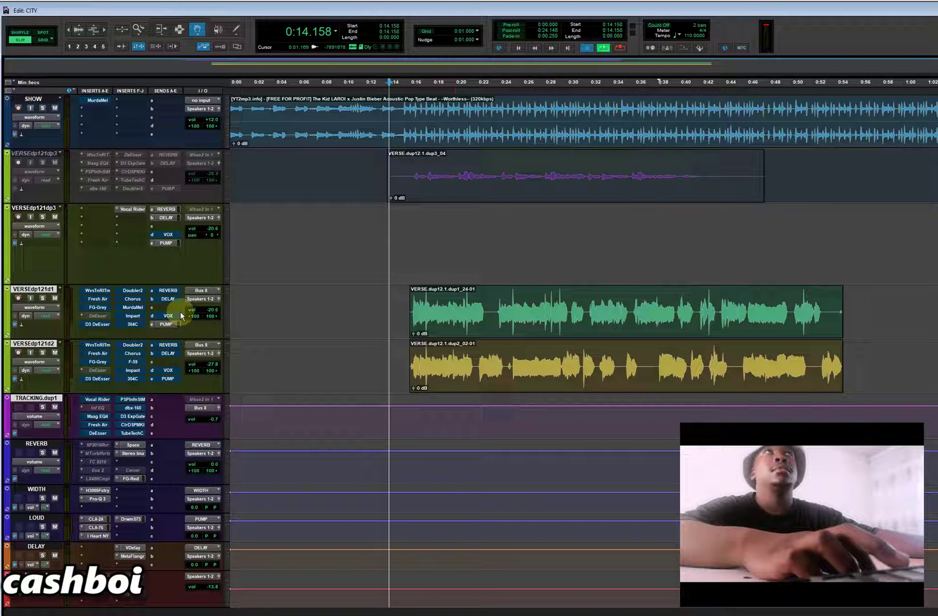
{"action": "key", "text": "space"}
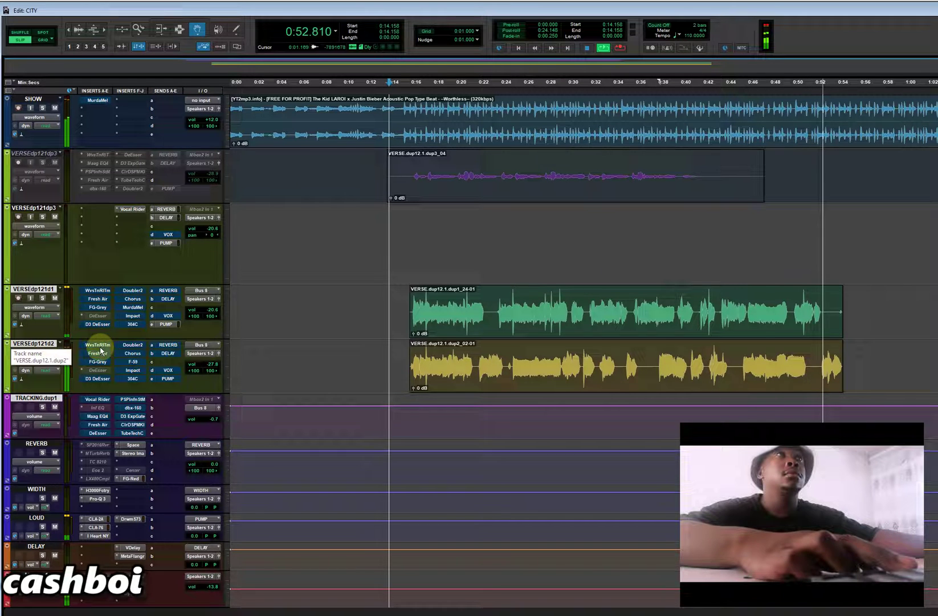
Stop playback and inspect TRACKING.dup1's Vocal Rider, Maag EQ4 and Fresh Air inserts.
{"action": "key", "text": "space"}
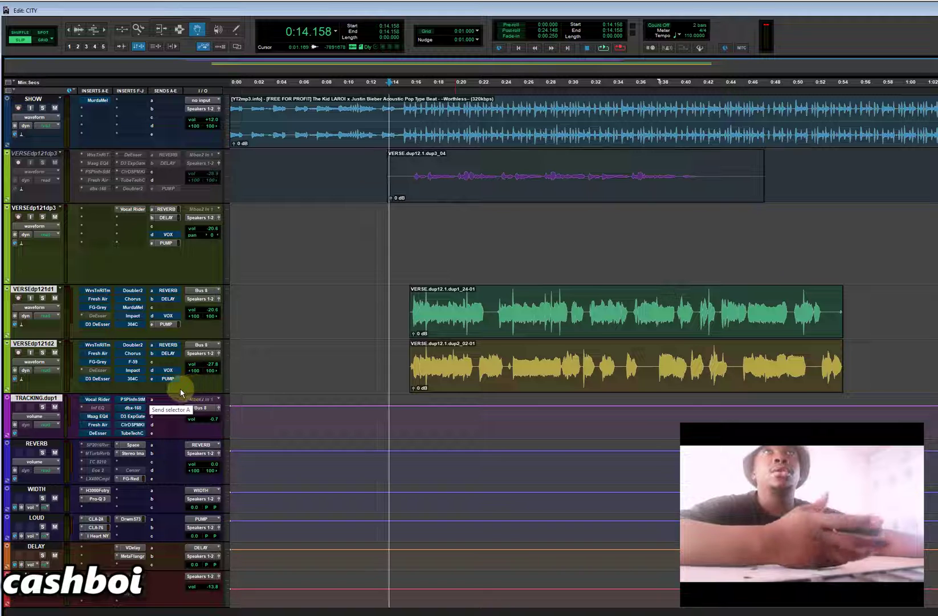
{"action": "left_click", "coordinate": [98, 400]}
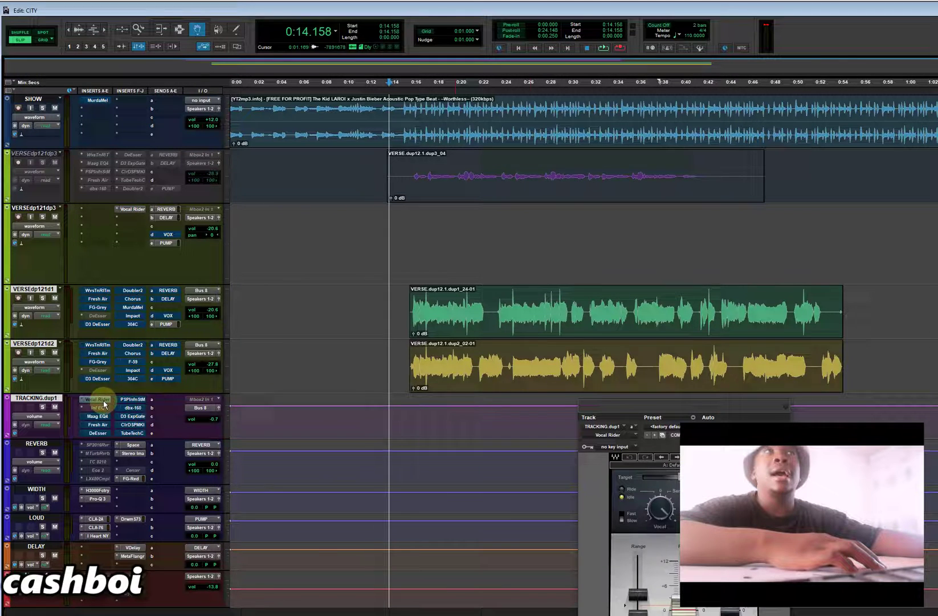
{"action": "left_click_drag", "start_coordinate": [587, 412], "coordinate": [312, 130]}
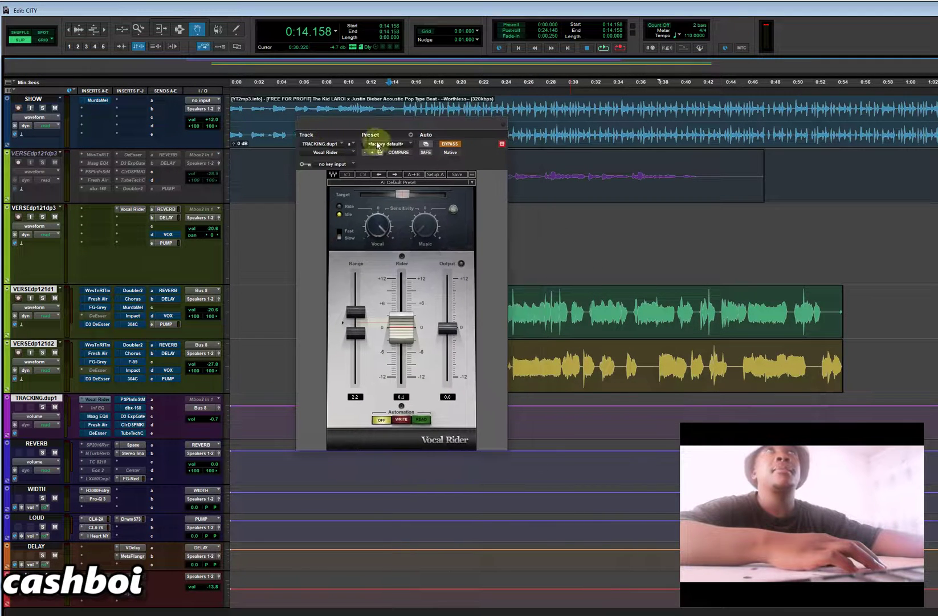
{"action": "left_click", "coordinate": [98, 417]}
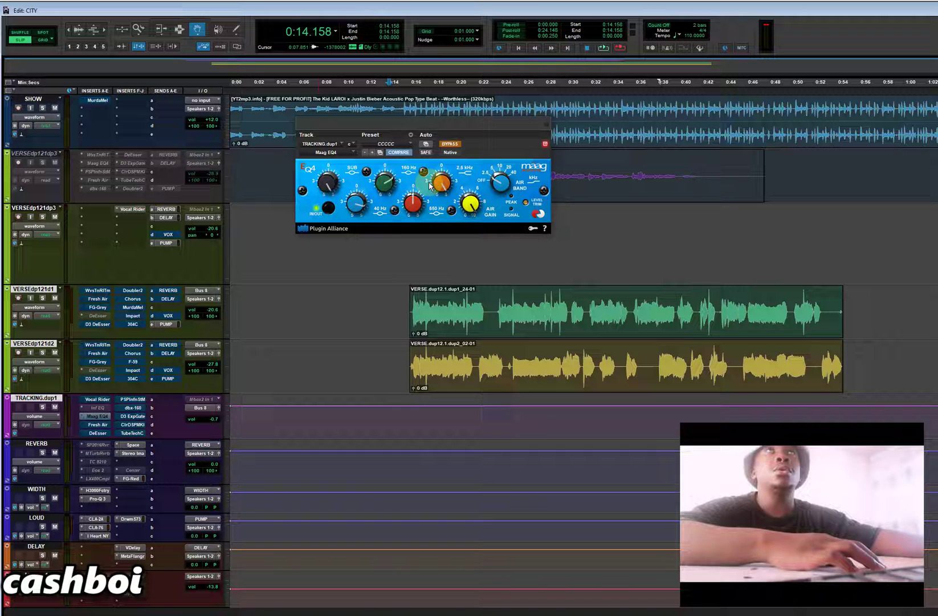
{"action": "left_click", "coordinate": [98, 425]}
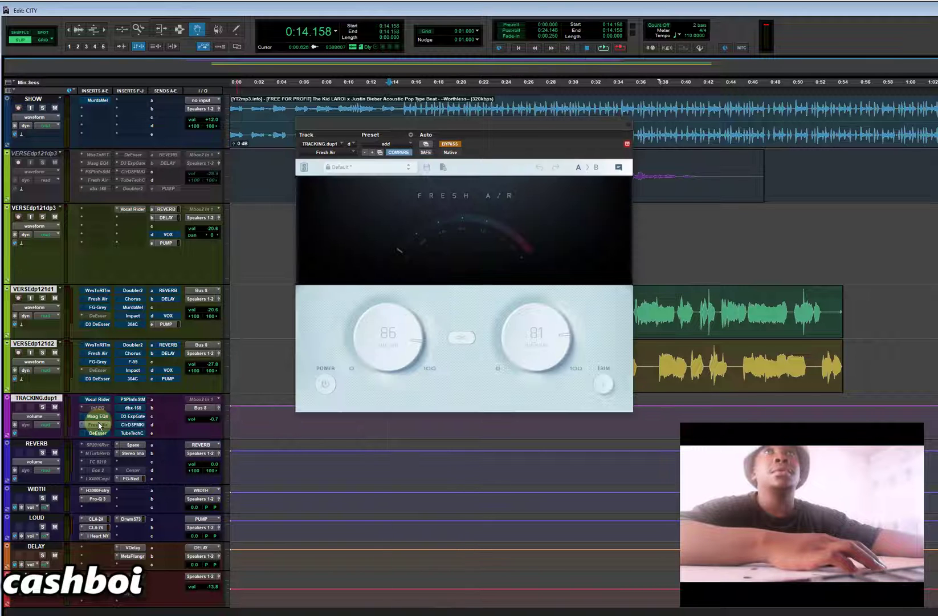
{"action": "left_click", "coordinate": [99, 427]}
Inspect the DeEsser, then bring TRACKING.dup1's PSP InfiniStrip fully into view.
{"action": "left_click", "coordinate": [98, 433]}
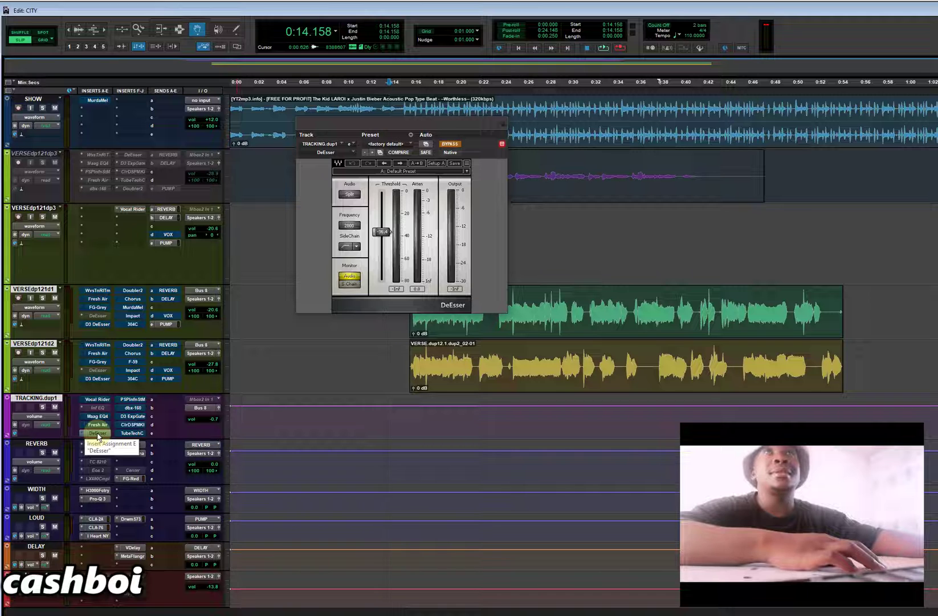
{"action": "left_click", "coordinate": [99, 433]}
{"action": "left_click", "coordinate": [132, 399]}
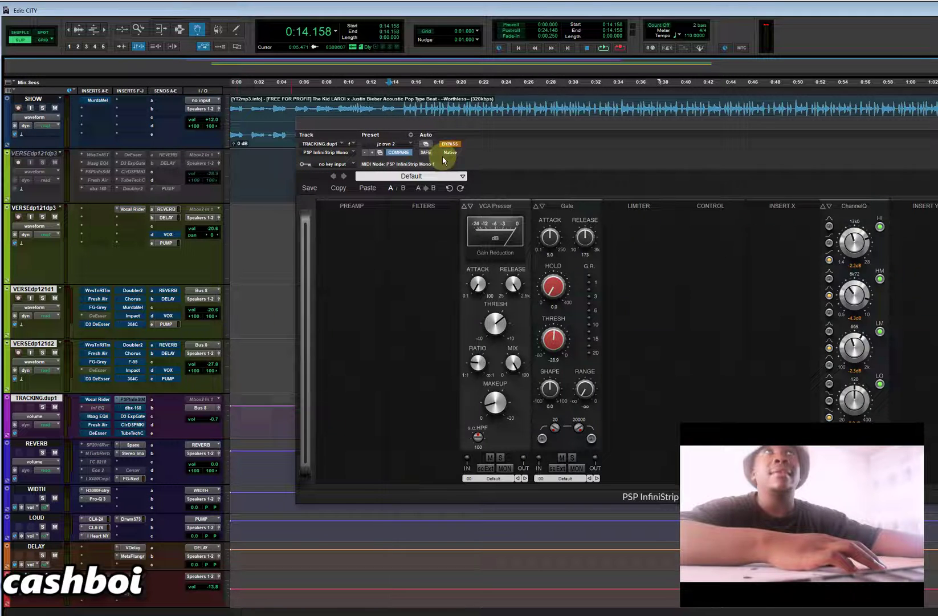
{"action": "left_click_drag", "start_coordinate": [464, 125], "coordinate": [283, 75]}
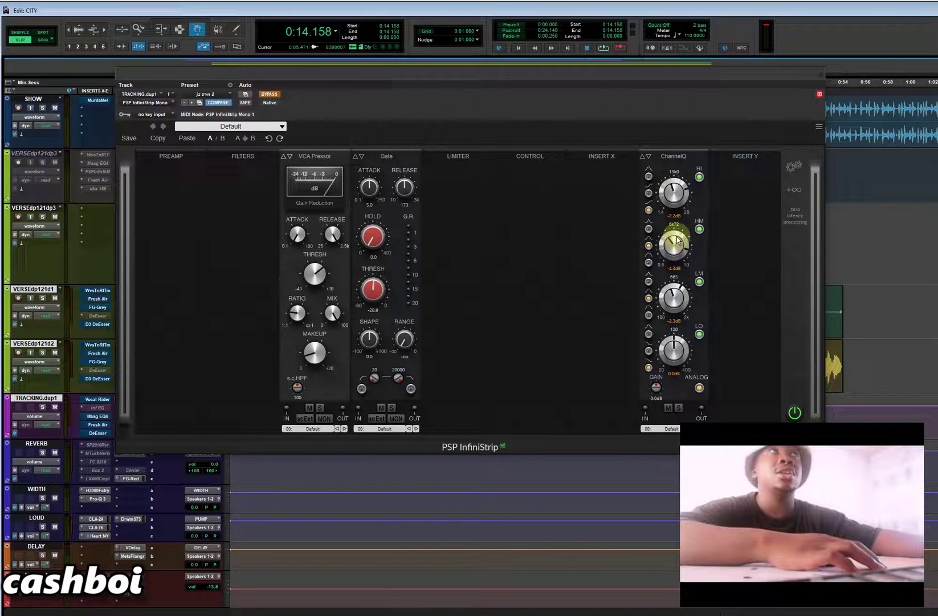
{"action": "left_click", "coordinate": [819, 94]}
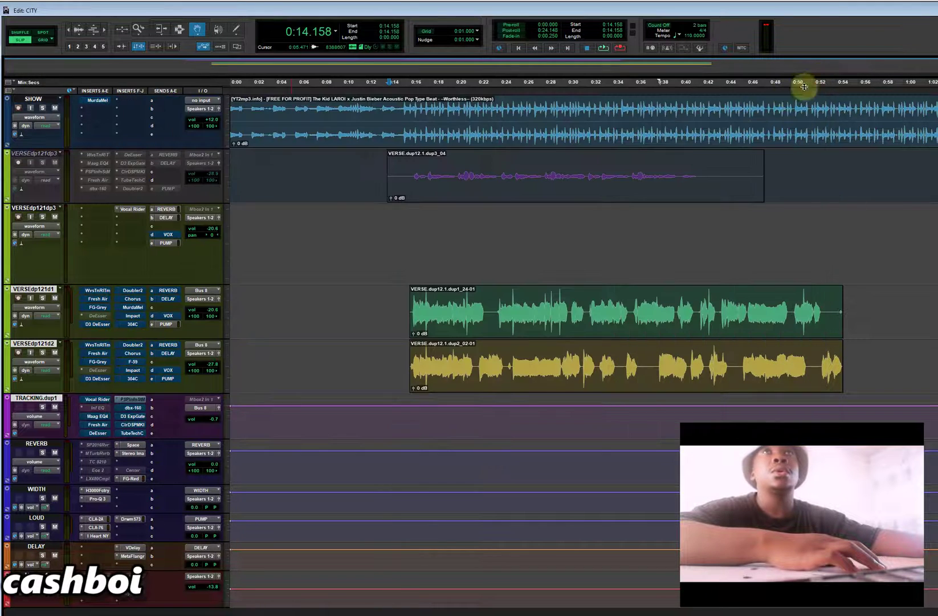
{"action": "left_click", "coordinate": [136, 407]}
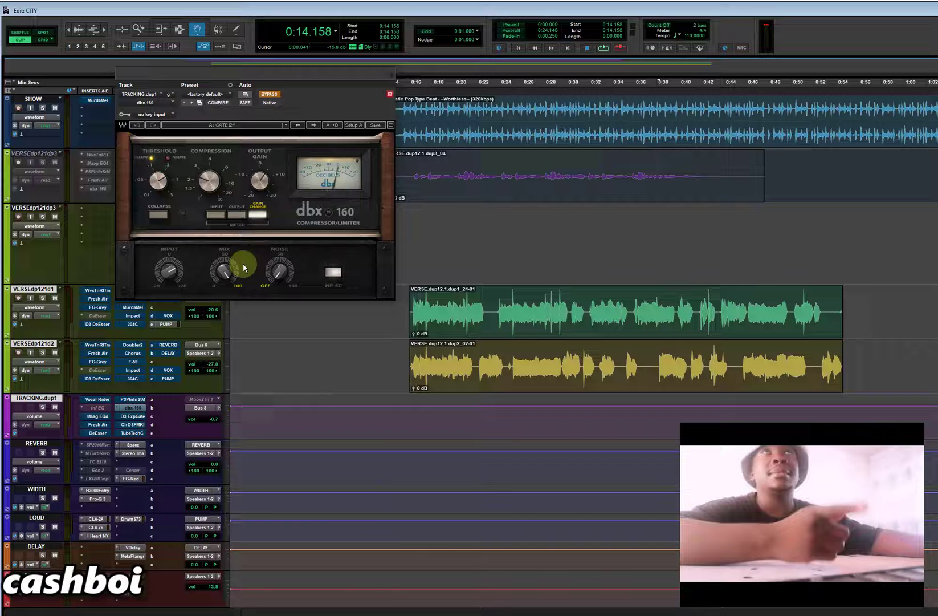
{"action": "left_click", "coordinate": [387, 74]}
{"action": "left_click", "coordinate": [135, 416]}
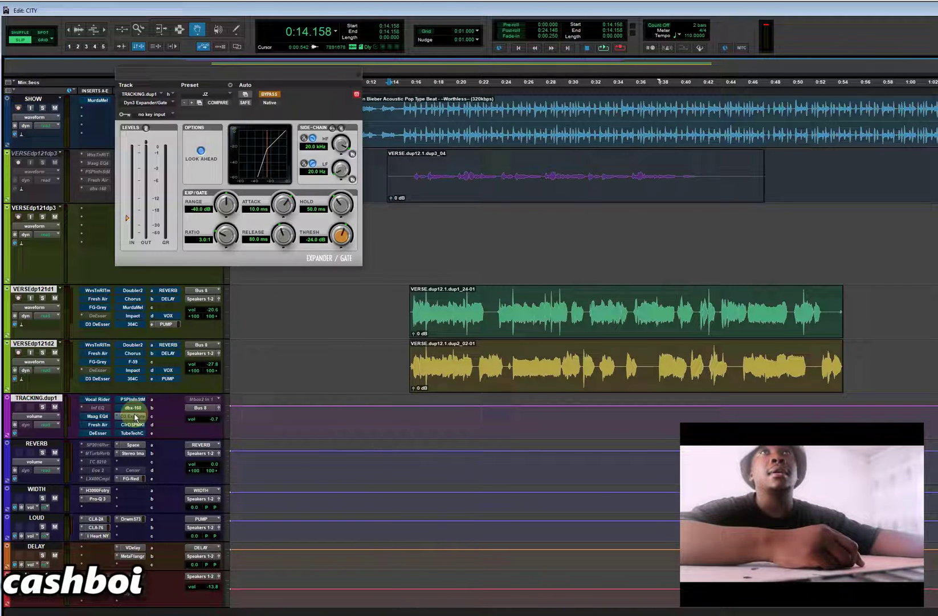
{"action": "left_click", "coordinate": [136, 416]}
{"action": "left_click", "coordinate": [132, 425]}
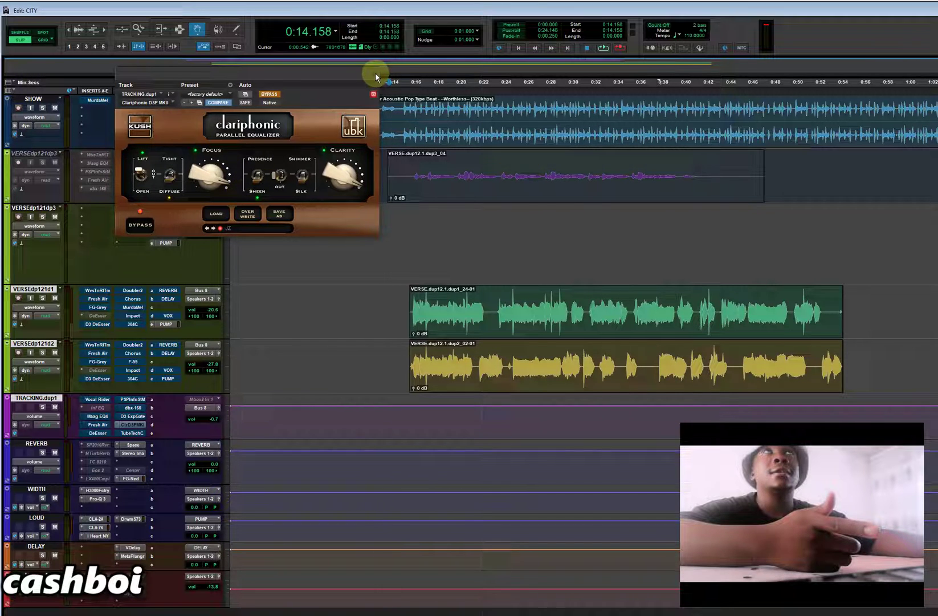
{"action": "left_click", "coordinate": [375, 72]}
{"action": "left_click", "coordinate": [139, 433]}
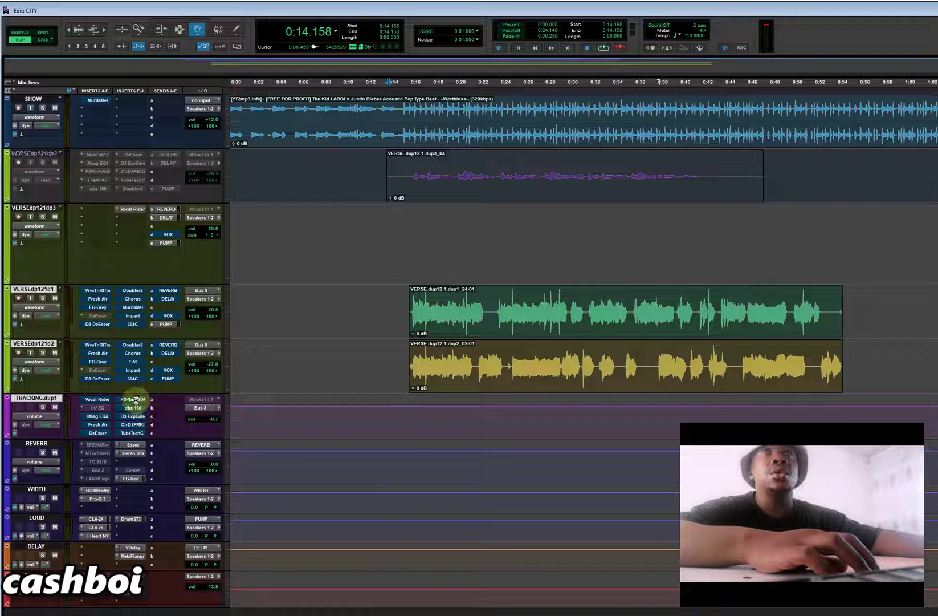
{"action": "left_click", "coordinate": [133, 432]}
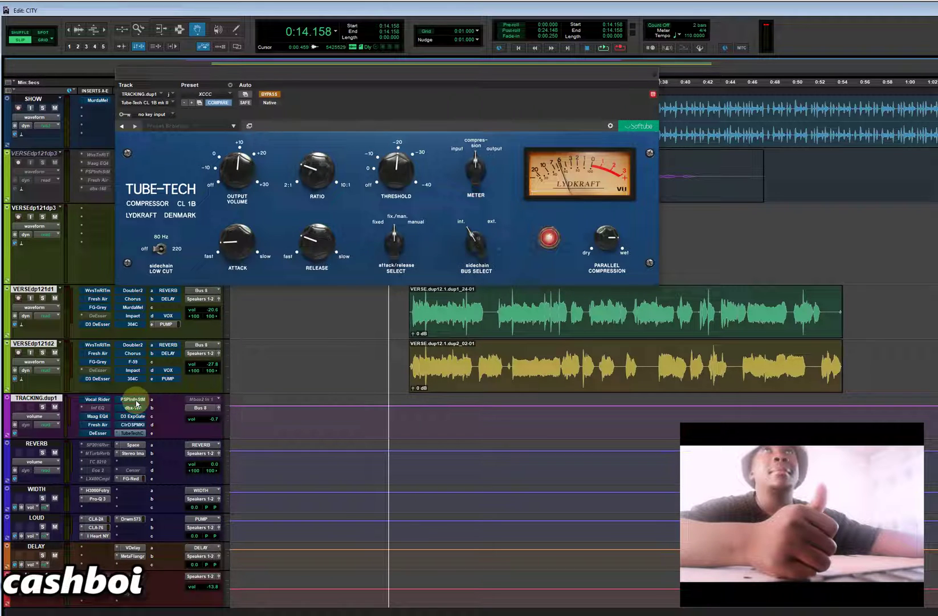
{"action": "left_click", "coordinate": [654, 75]}
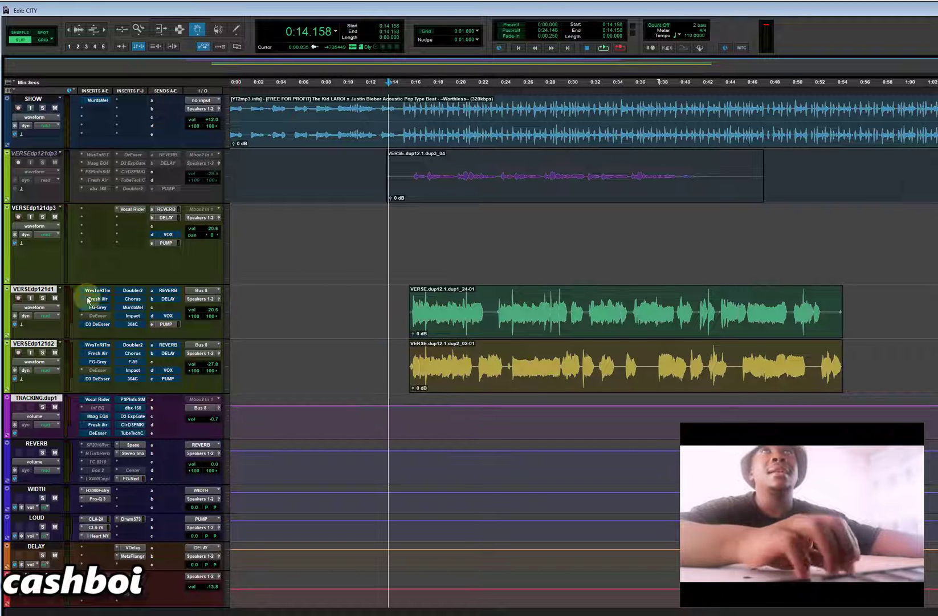
Cancel renaming VERSEdp121d1 so it keeps its original name, then select the track.
{"action": "double_click", "coordinate": [43, 291]}
{"action": "type", "text": "aq"}
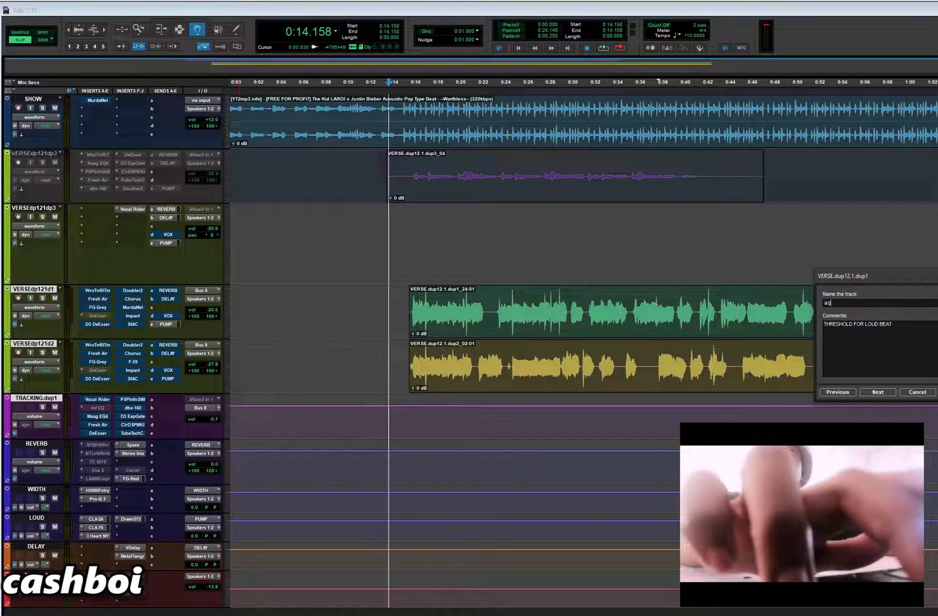
{"action": "left_click", "coordinate": [917, 392]}
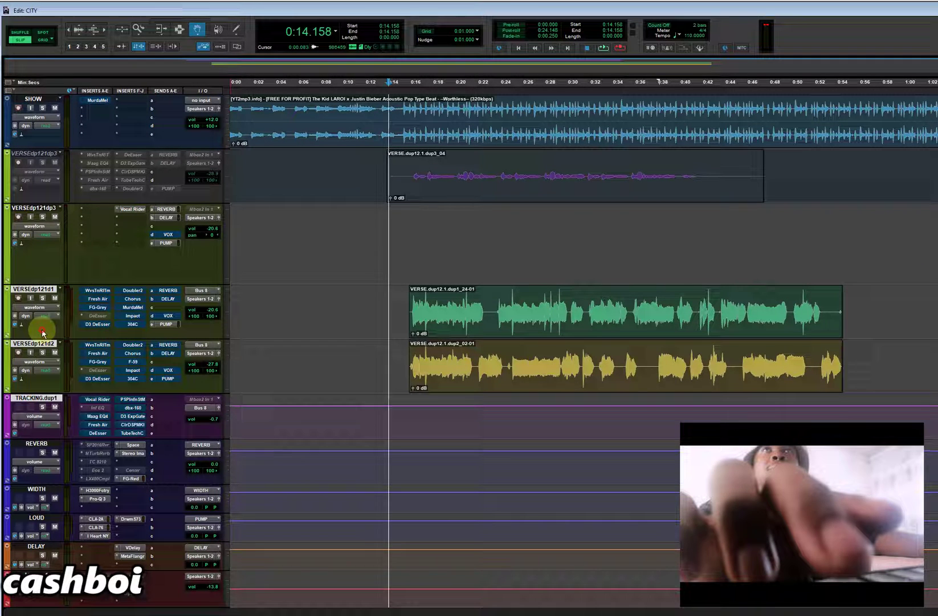
{"action": "left_click", "coordinate": [36, 292]}
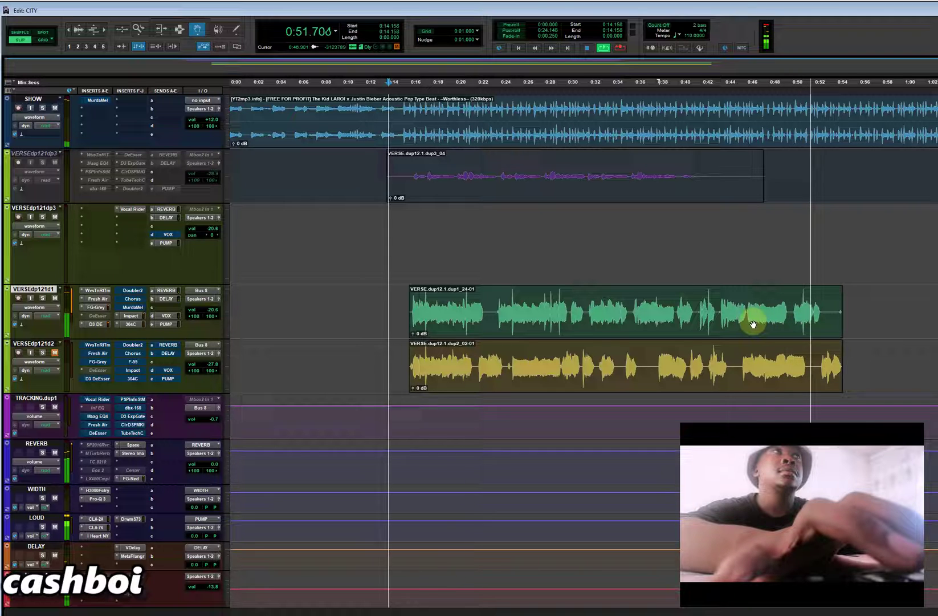
Stop playback and inspect VERSEdp121d1's Waves Tune Real-Time, Fresh Air, FG-Grey and de-esser plugins.
{"action": "key", "text": "space"}
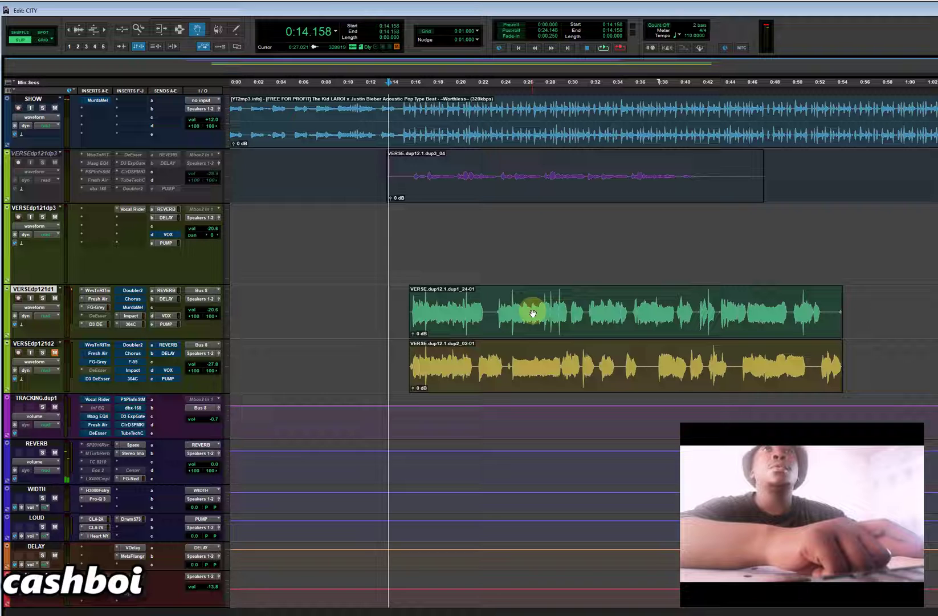
{"action": "left_click", "coordinate": [98, 290]}
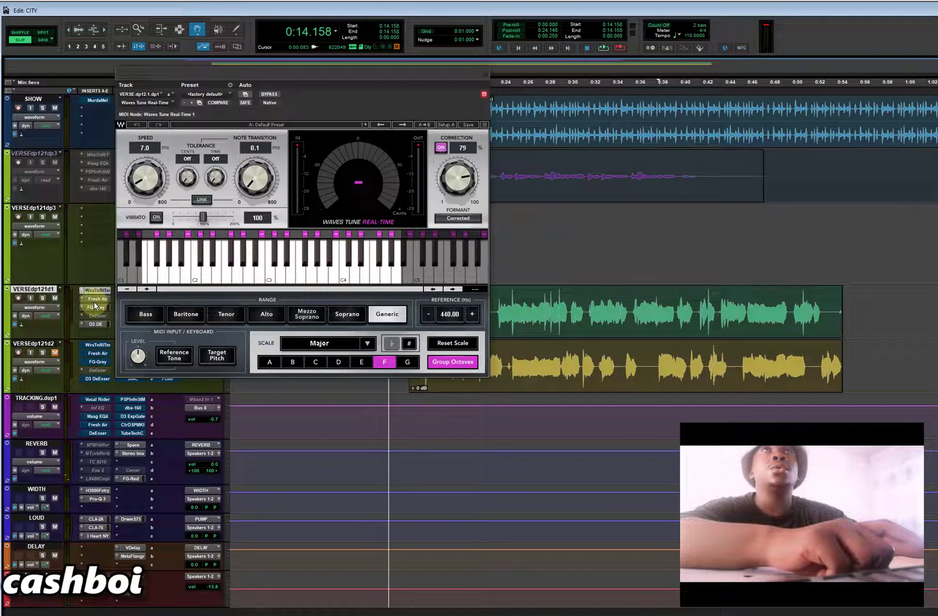
{"action": "left_click", "coordinate": [97, 298]}
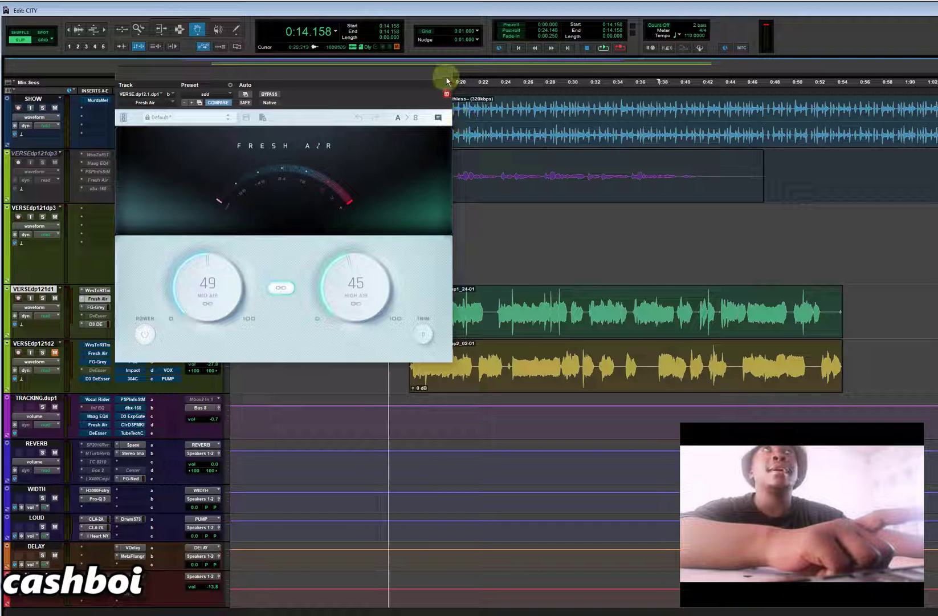
{"action": "left_click", "coordinate": [97, 308]}
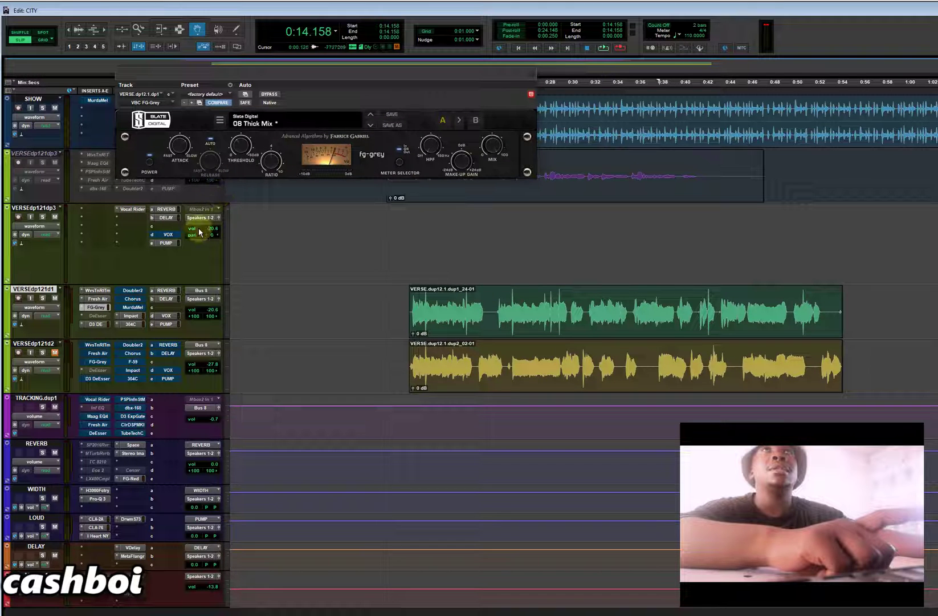
{"action": "left_click", "coordinate": [99, 323]}
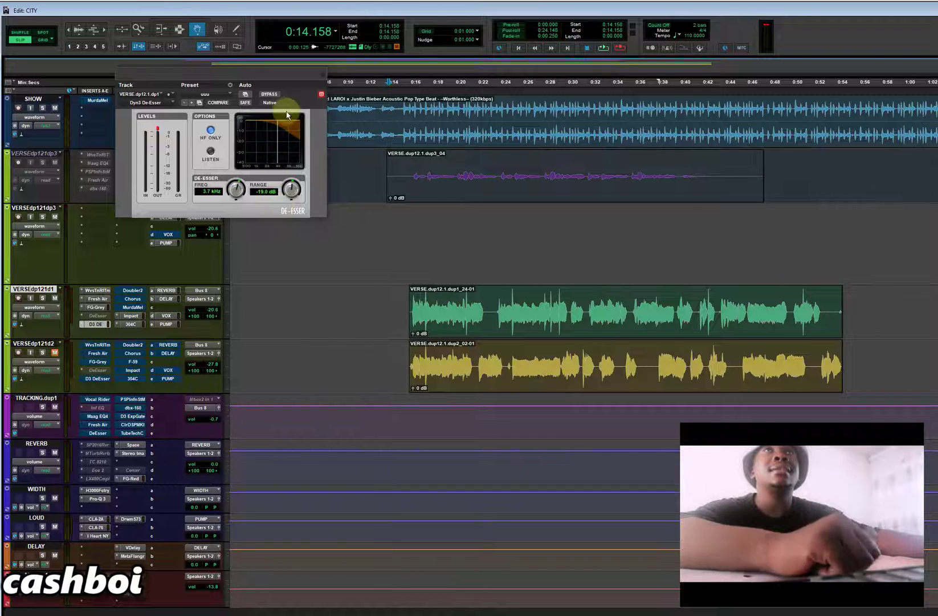
{"action": "left_click", "coordinate": [323, 75]}
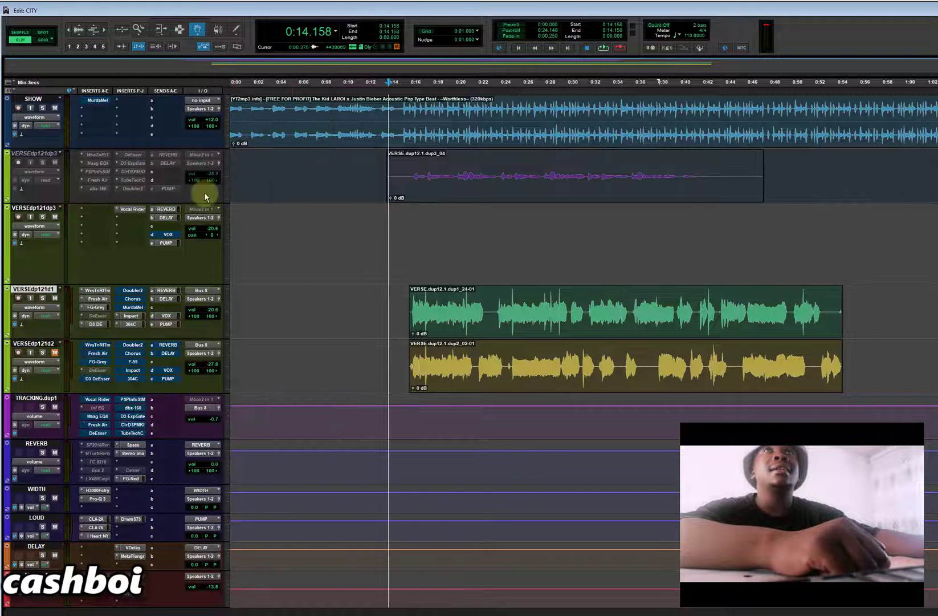
Review and close VERSEdp121d1's Impact and 304C optical compressor windows.
{"action": "left_click", "coordinate": [133, 316]}
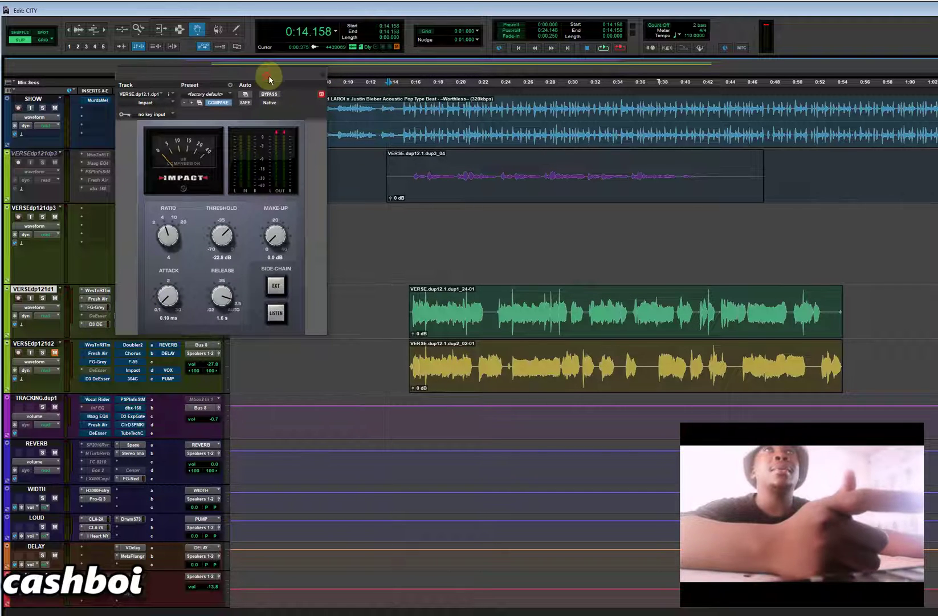
{"action": "left_click_drag", "start_coordinate": [269, 75], "coordinate": [381, 221]}
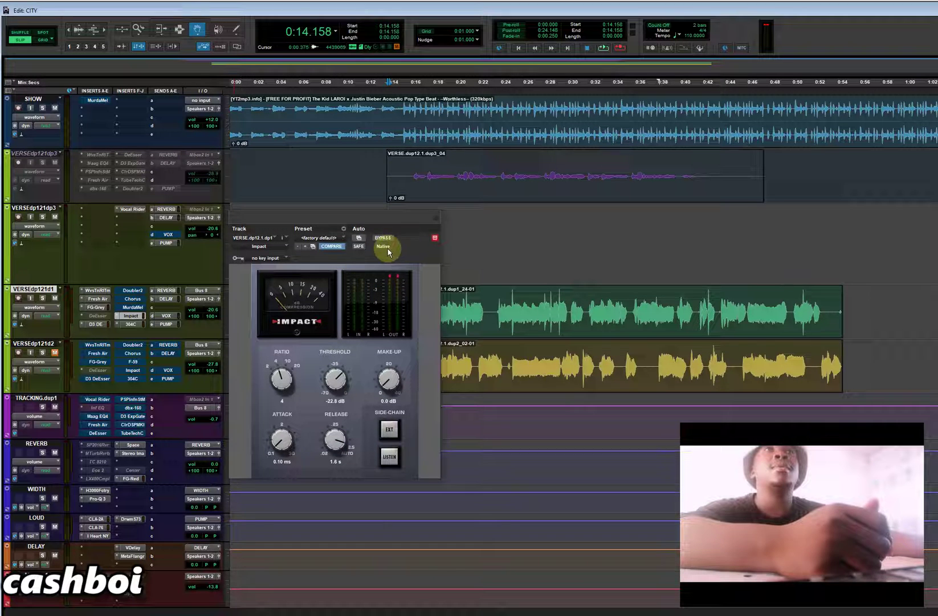
{"action": "left_click", "coordinate": [434, 222]}
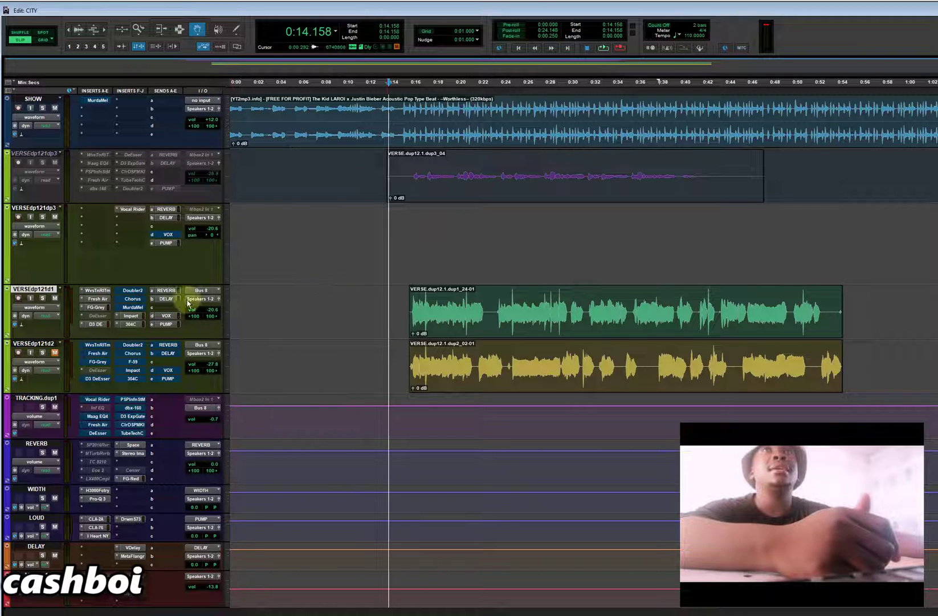
{"action": "left_click", "coordinate": [130, 323]}
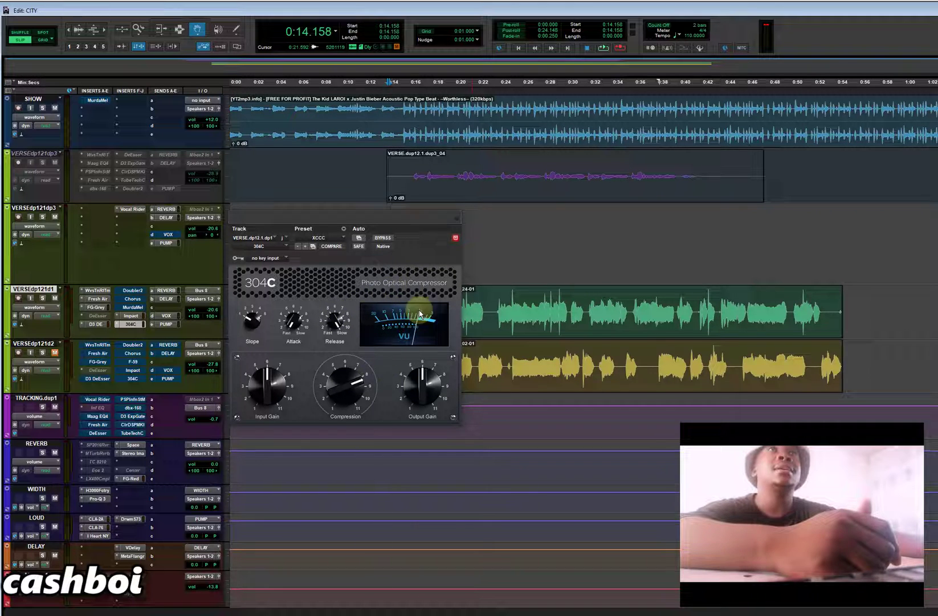
{"action": "left_click", "coordinate": [457, 217]}
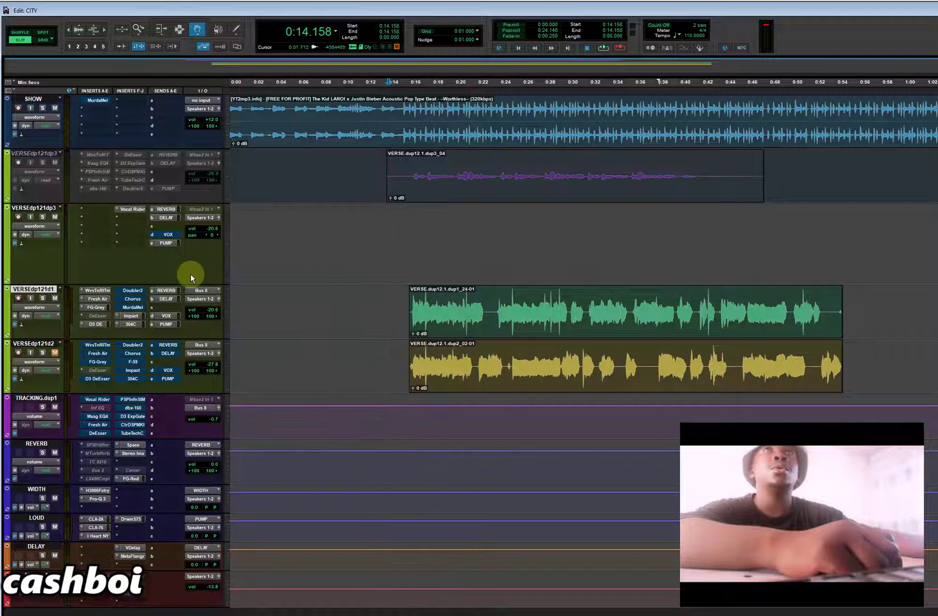
{"action": "left_click", "coordinate": [135, 297]}
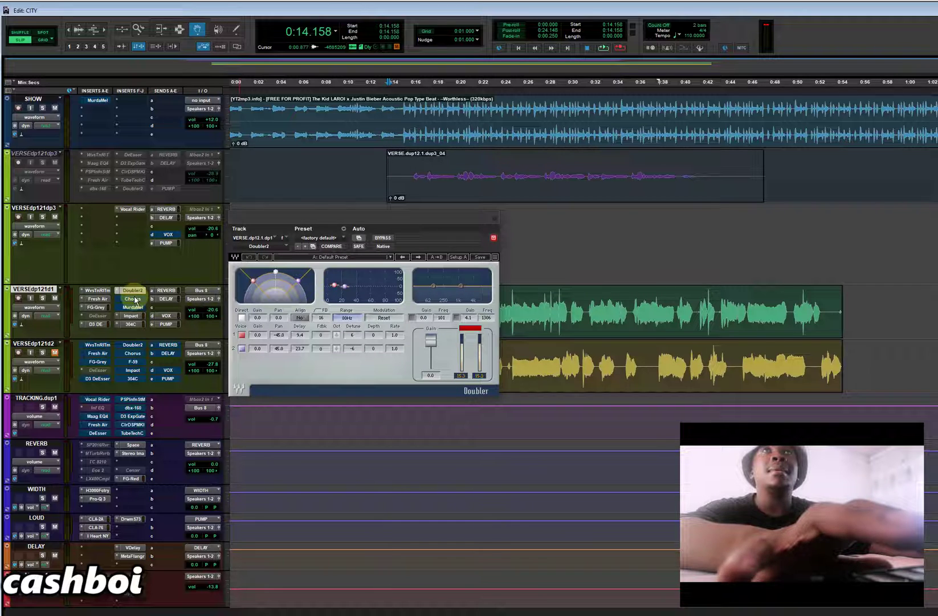
{"action": "left_click", "coordinate": [133, 299]}
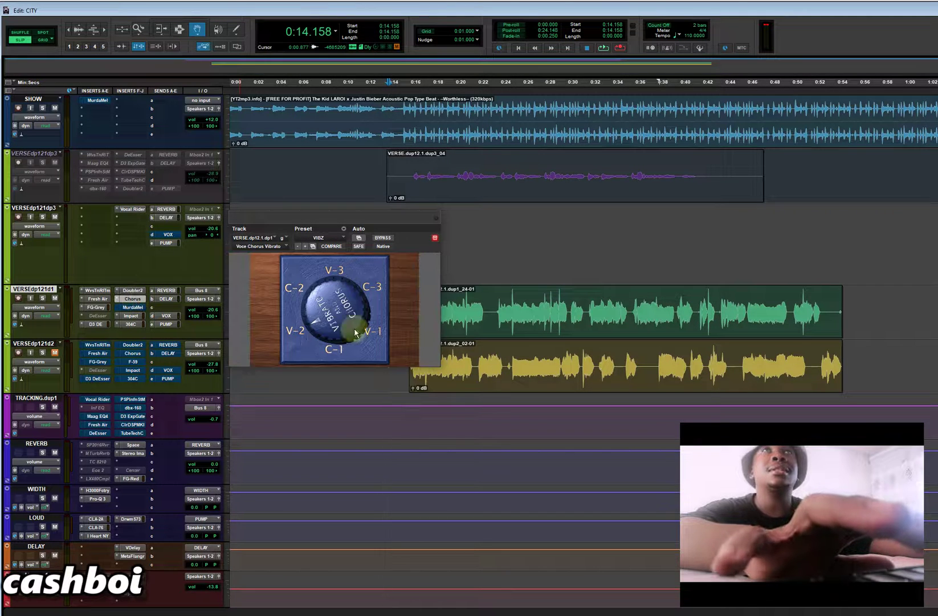
{"action": "left_click", "coordinate": [134, 309]}
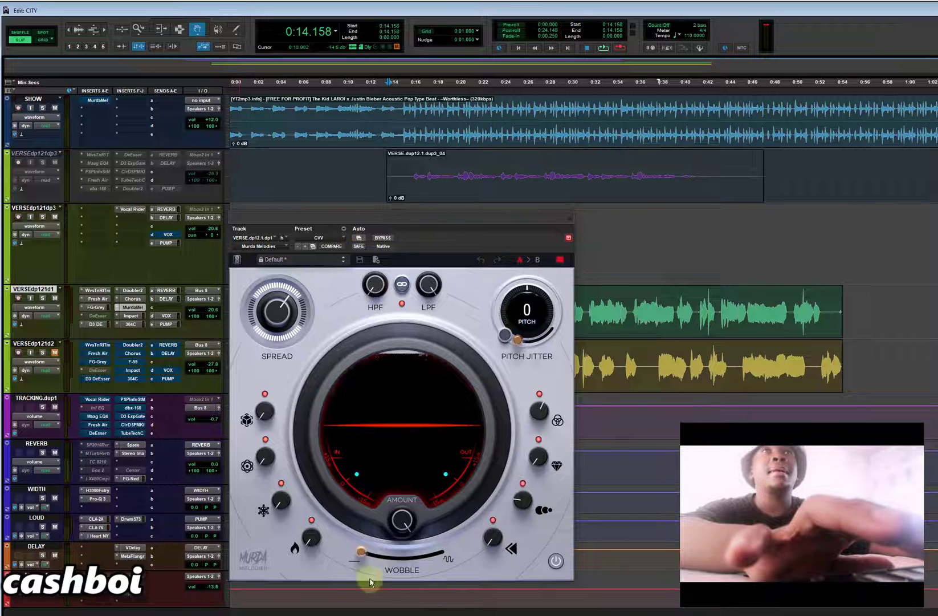
{"action": "left_click", "coordinate": [569, 222]}
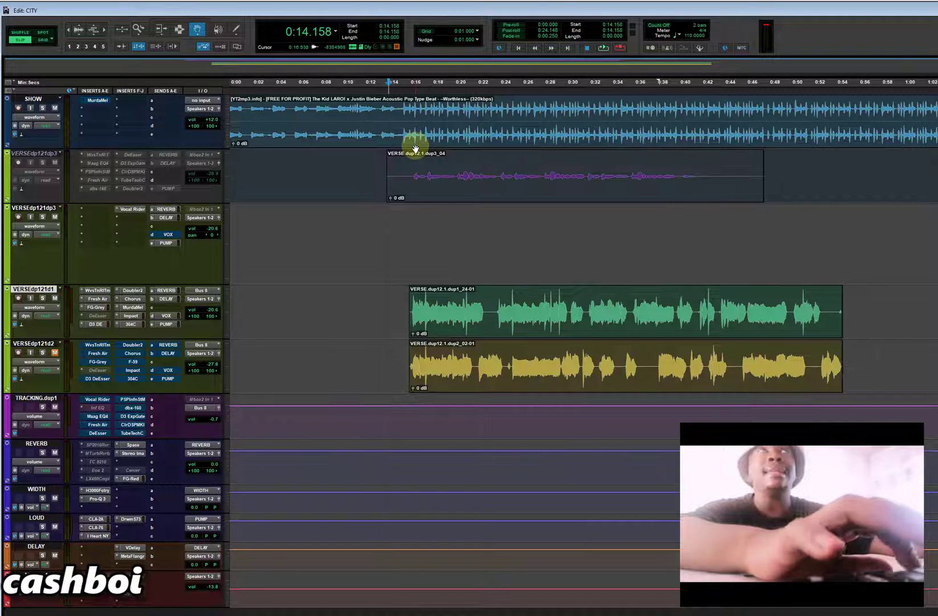
{"action": "key", "text": "space"}
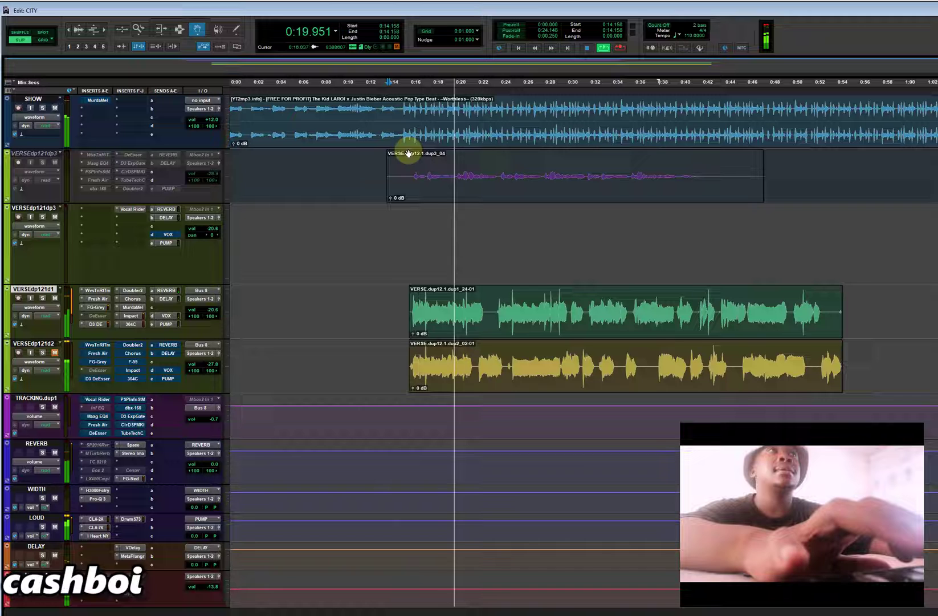
{"action": "left_click", "coordinate": [51, 344]}
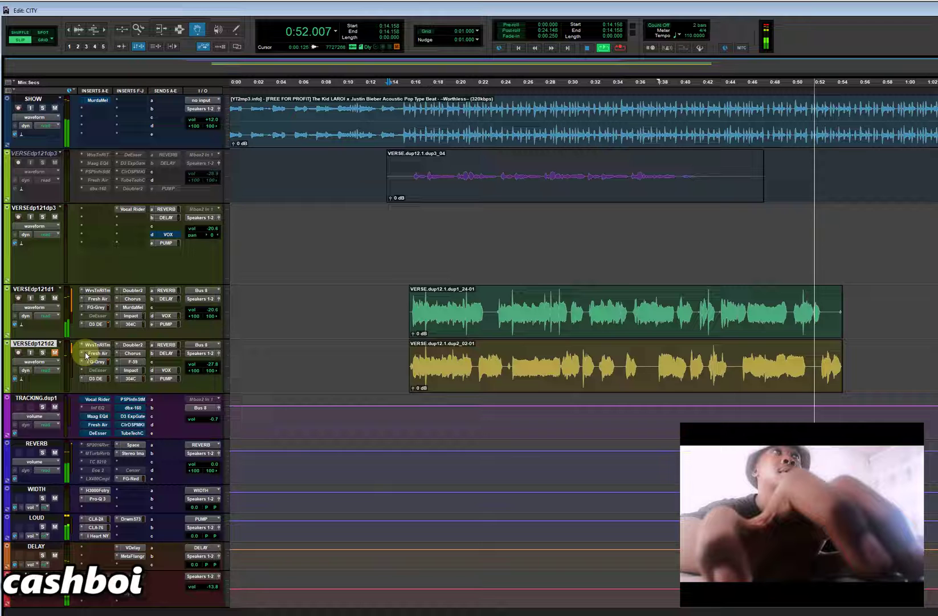
{"action": "key", "text": "space"}
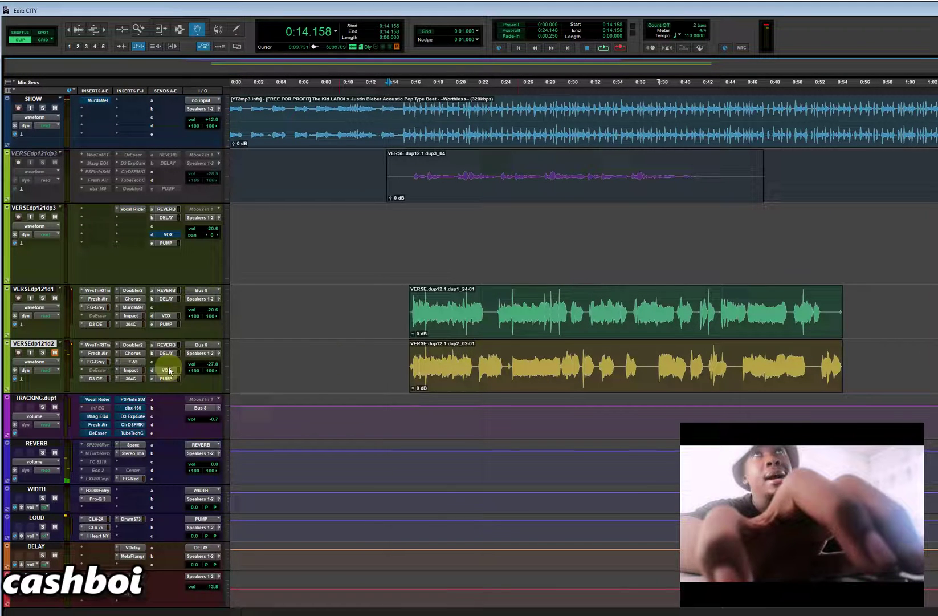
Check and close the F-59 amp on VERSEdp121d2, then play from 0:14.158.
{"action": "left_click", "coordinate": [131, 362]}
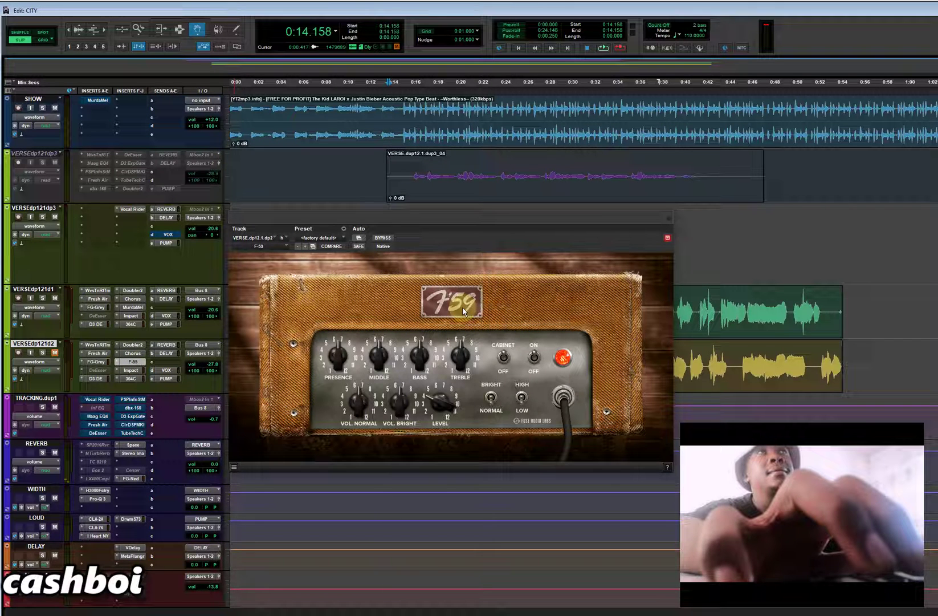
{"action": "left_click", "coordinate": [667, 237]}
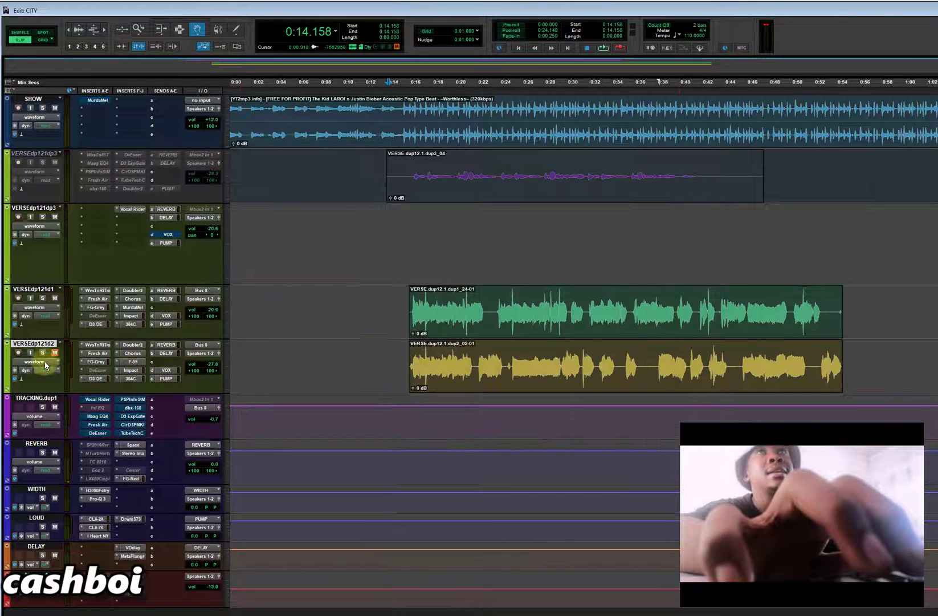
{"action": "key", "text": "space"}
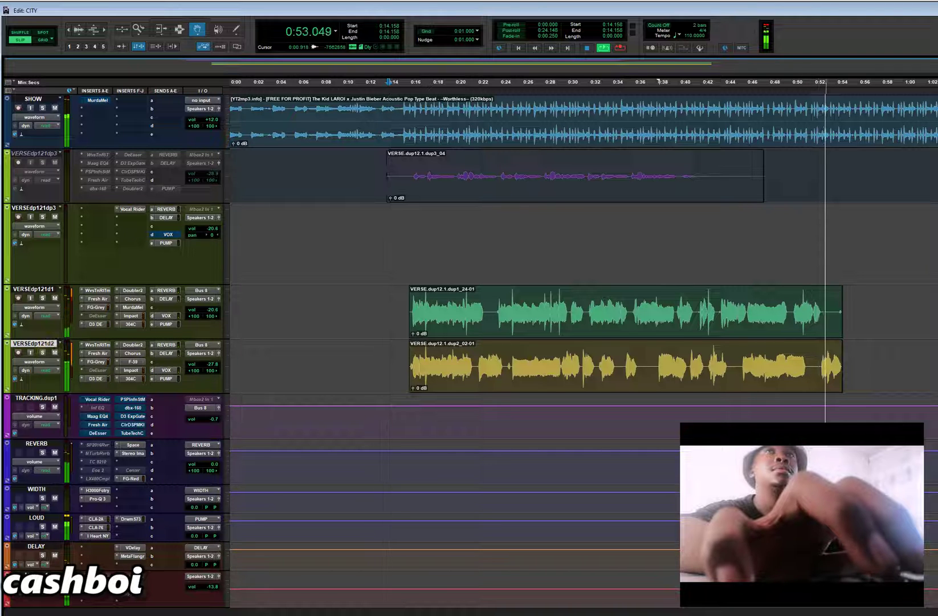
Stop playback and review the REVERB bus's Space, SSL Stereo Image and FG-Red plugins.
{"action": "key", "text": "space"}
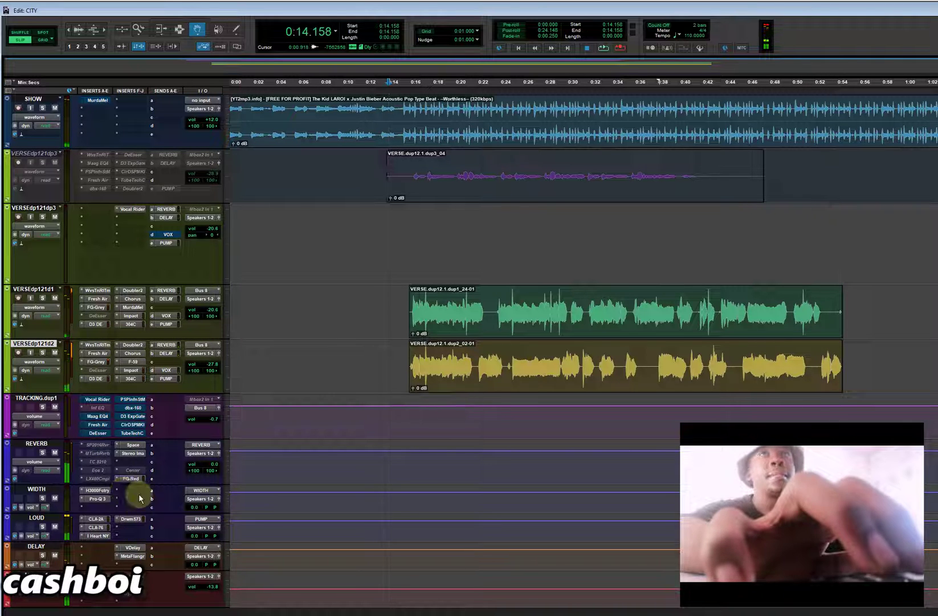
{"action": "left_click", "coordinate": [132, 446]}
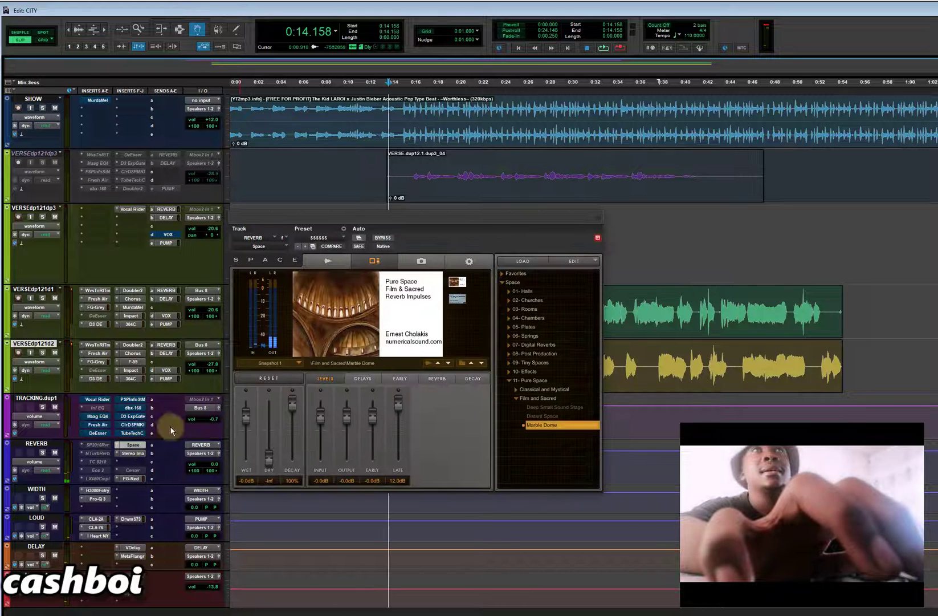
{"action": "left_click", "coordinate": [134, 453]}
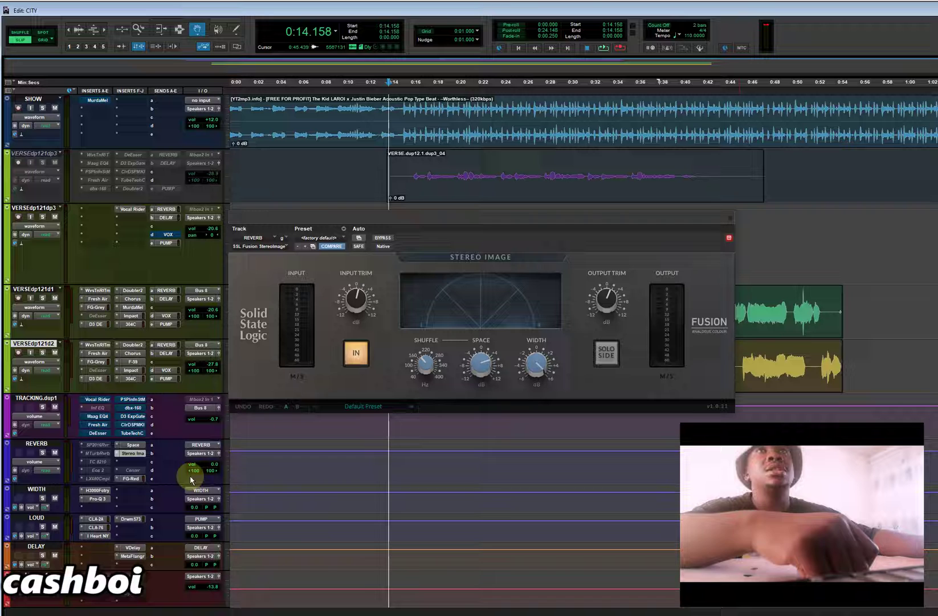
{"action": "left_click", "coordinate": [132, 480]}
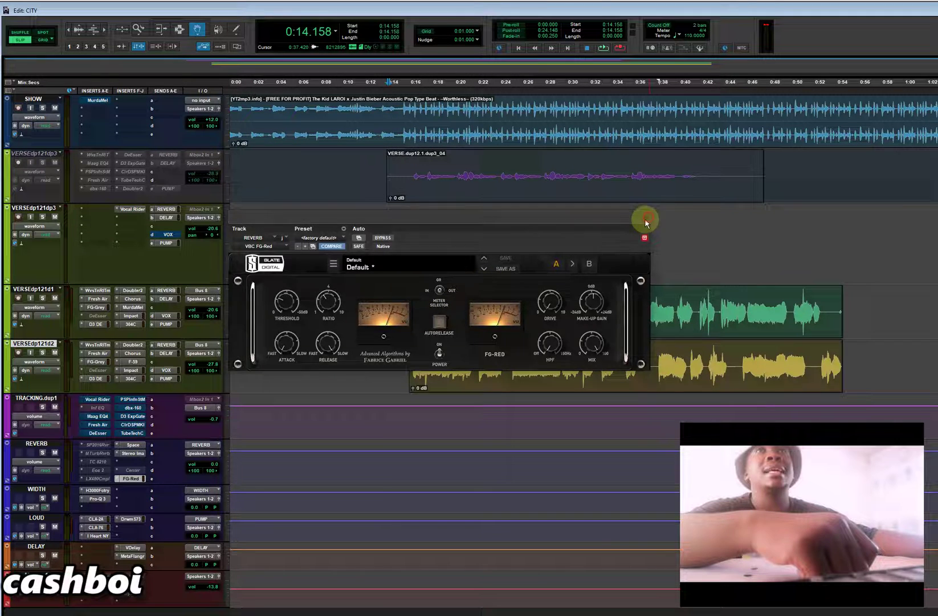
{"action": "left_click", "coordinate": [644, 237]}
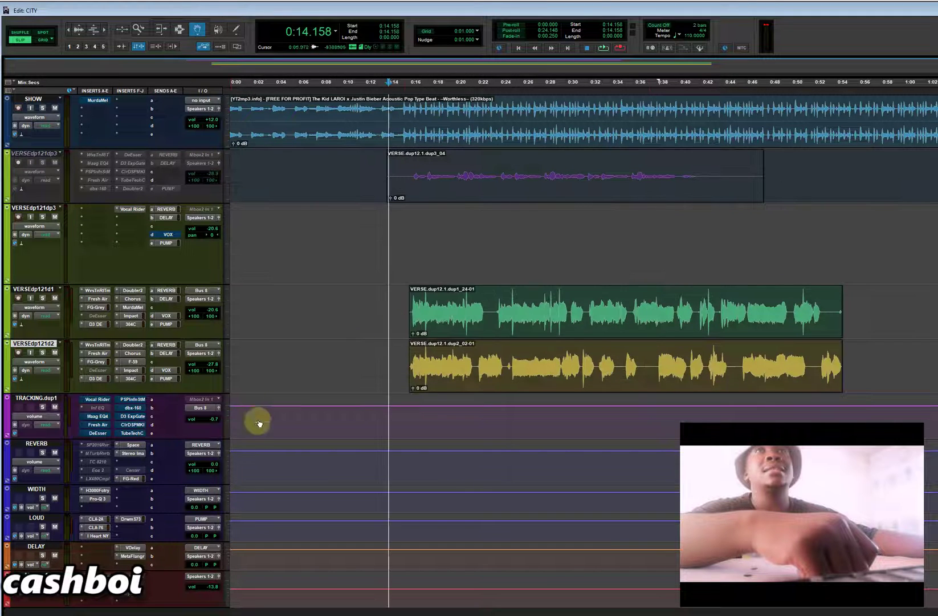
Inspect WIDTH's H3000 and Pro-Q 3 bands: −3.59 dB at 1499 Hz, +3.10 dB at 4406.6 Hz.
{"action": "left_click", "coordinate": [95, 491]}
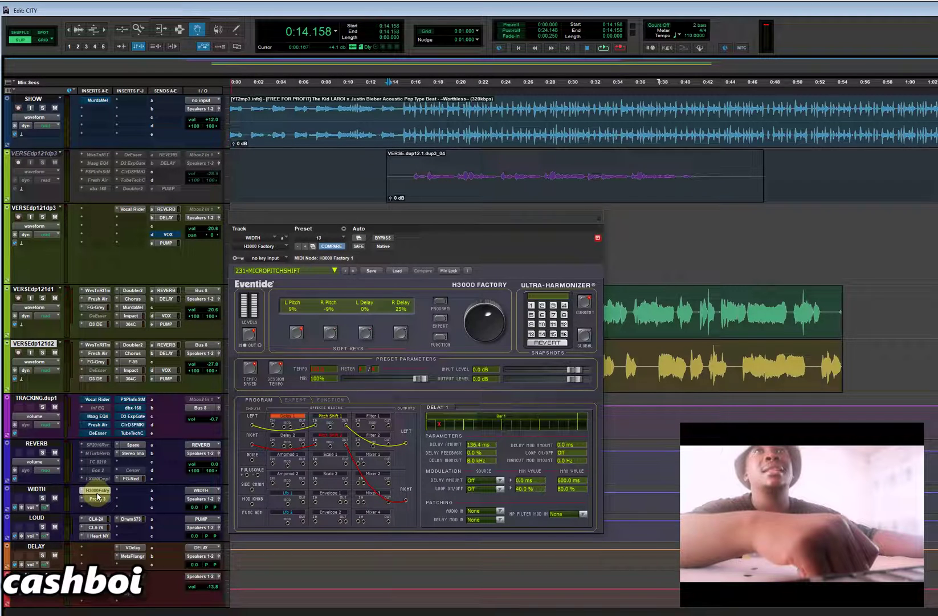
{"action": "left_click", "coordinate": [98, 498]}
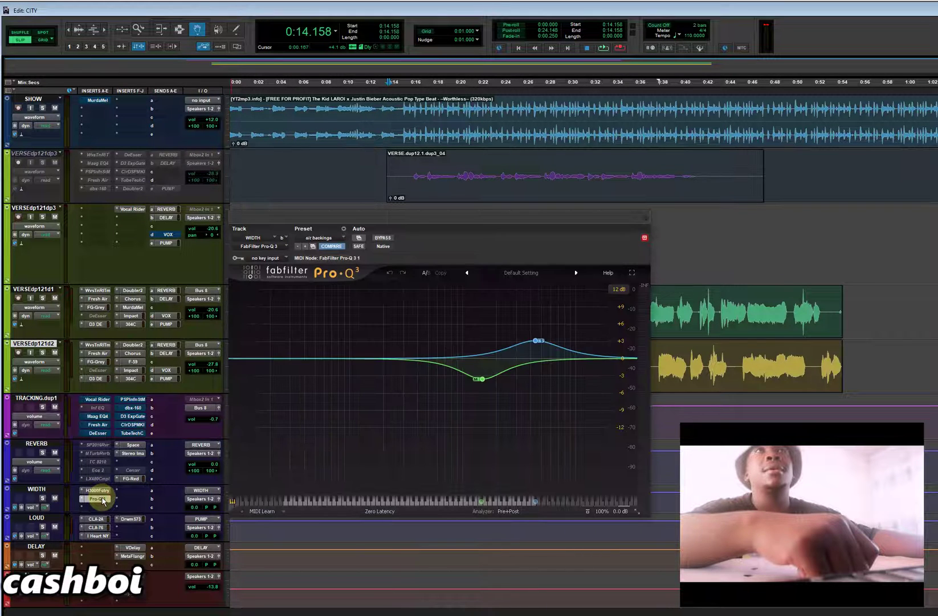
{"action": "left_click", "coordinate": [479, 380]}
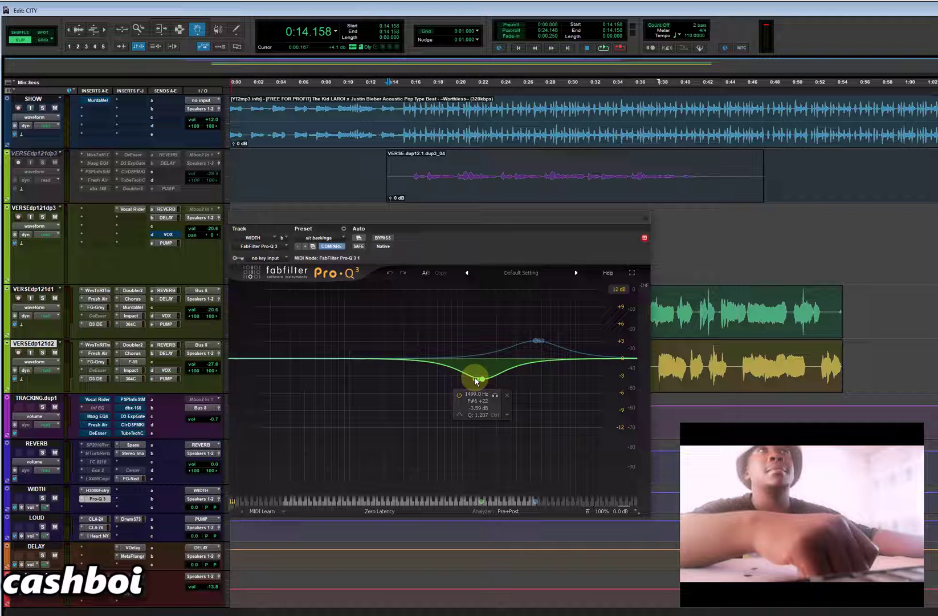
{"action": "left_click", "coordinate": [536, 341]}
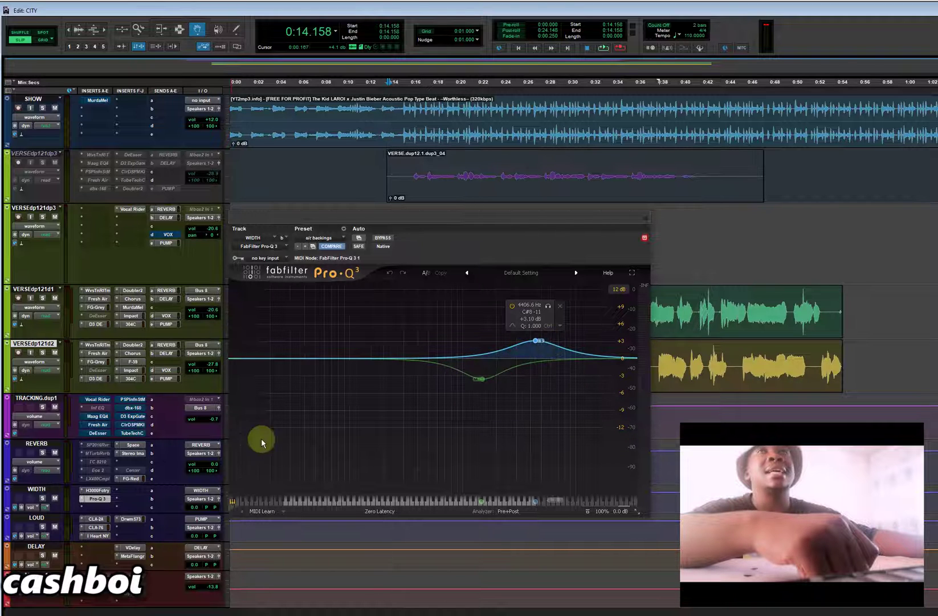
{"action": "left_click", "coordinate": [95, 499]}
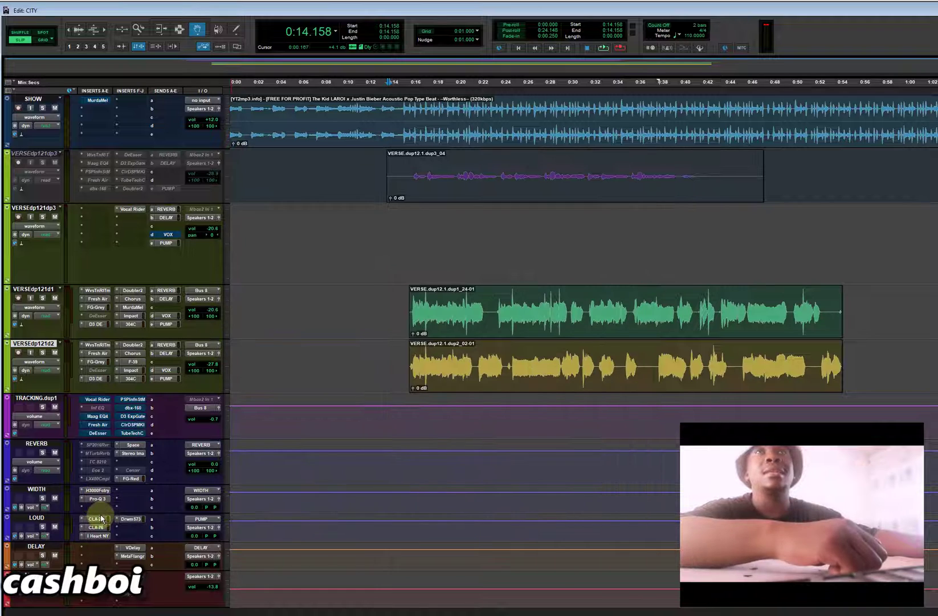
{"action": "left_click", "coordinate": [100, 519]}
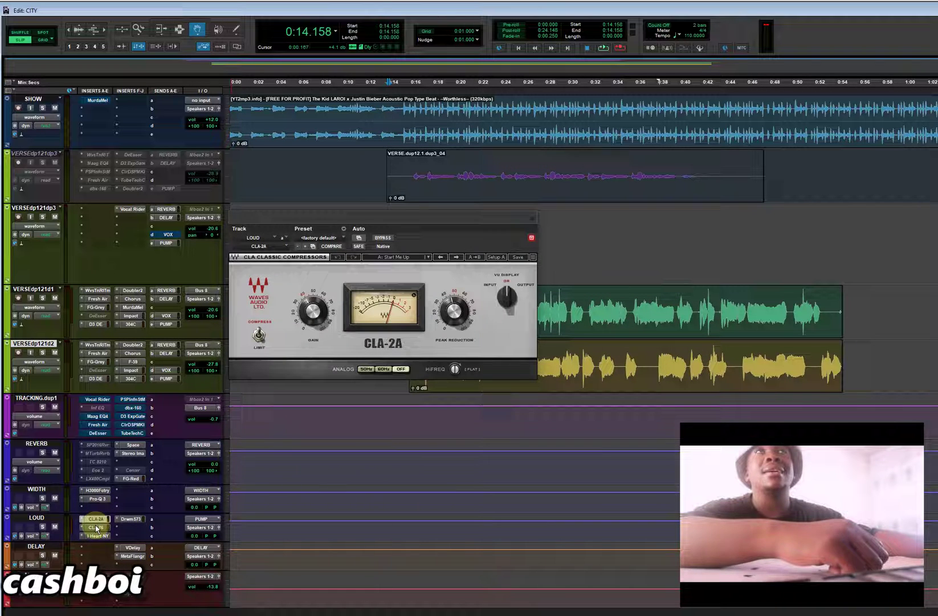
{"action": "left_click", "coordinate": [96, 527]}
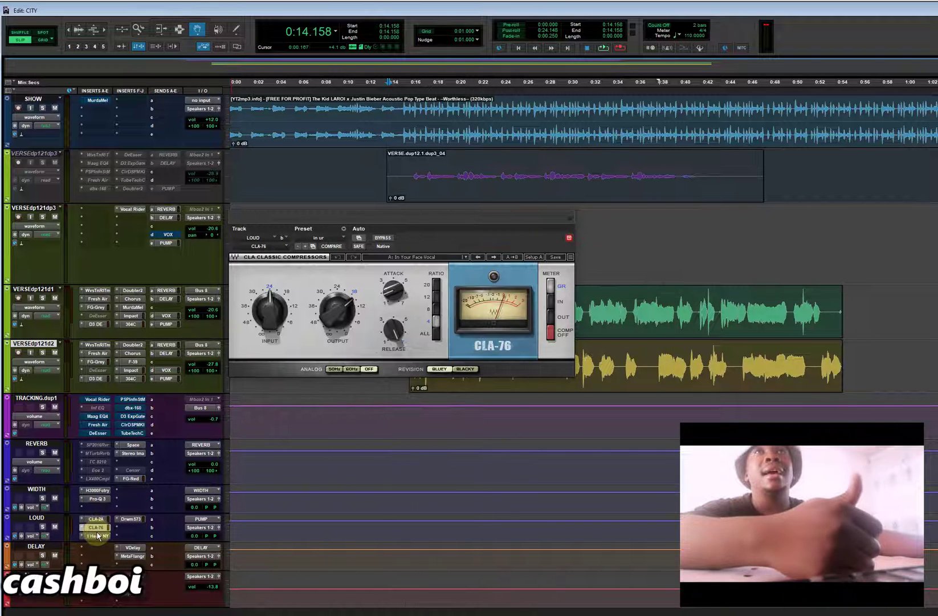
{"action": "left_click", "coordinate": [97, 536]}
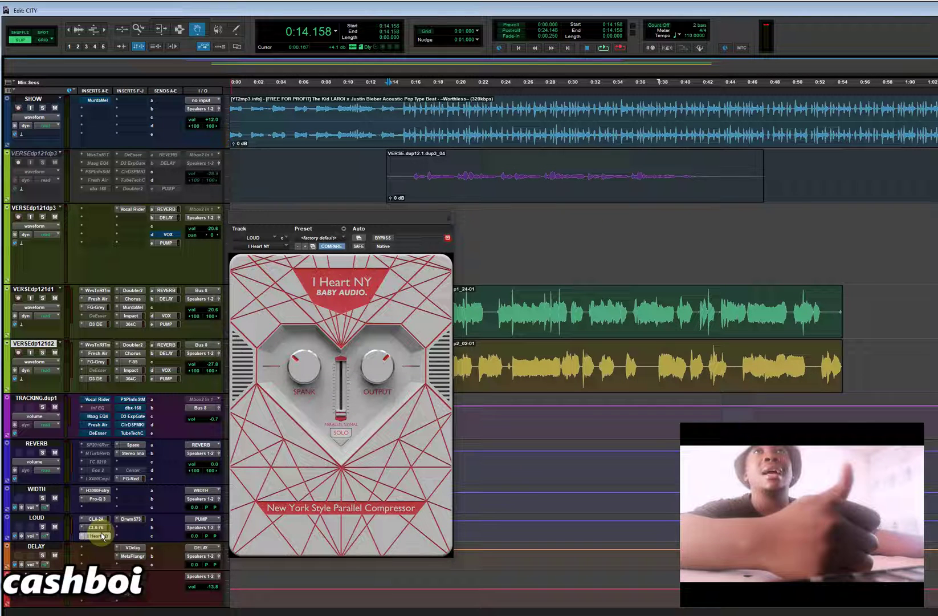
{"action": "left_click", "coordinate": [131, 520]}
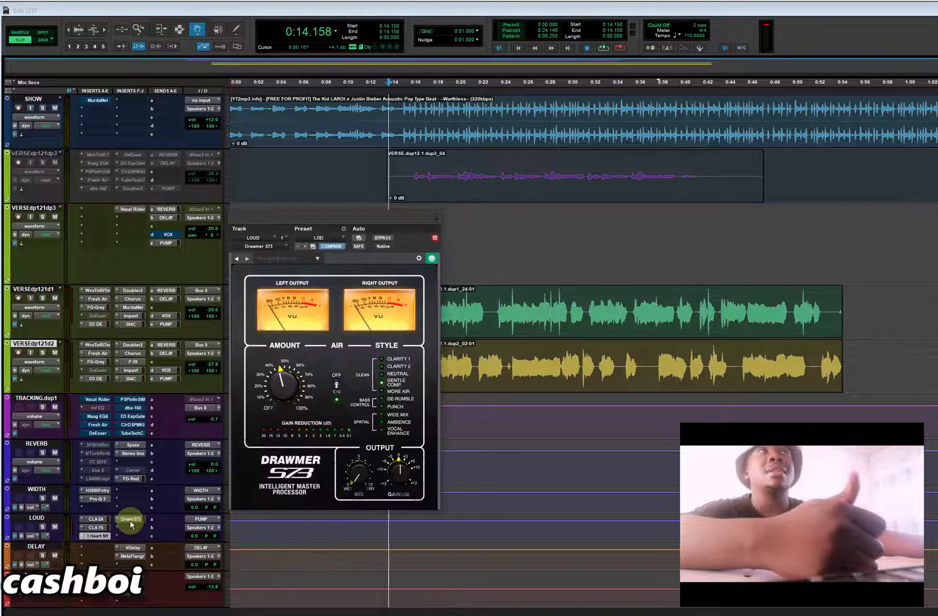
{"action": "left_click", "coordinate": [437, 215]}
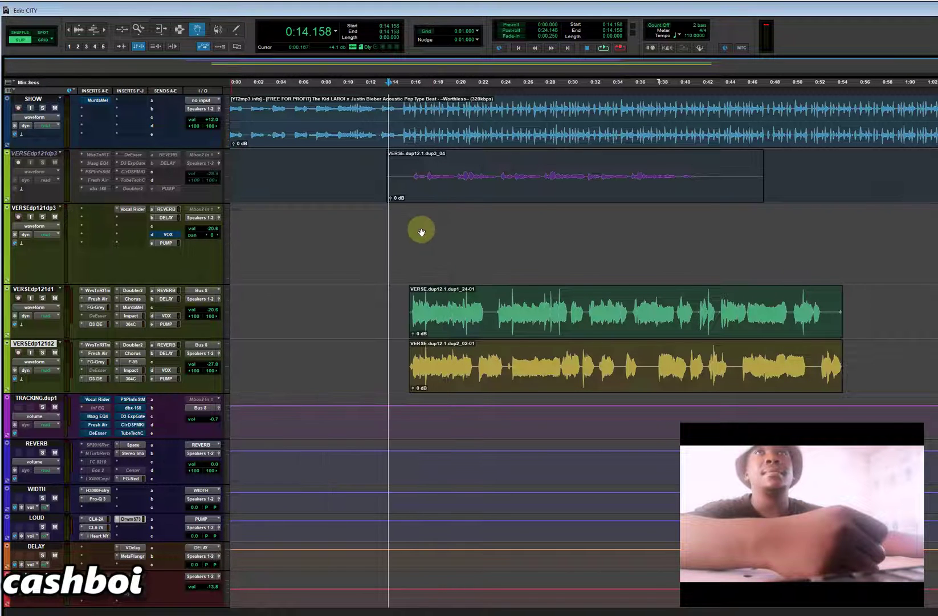
{"action": "left_click", "coordinate": [133, 548]}
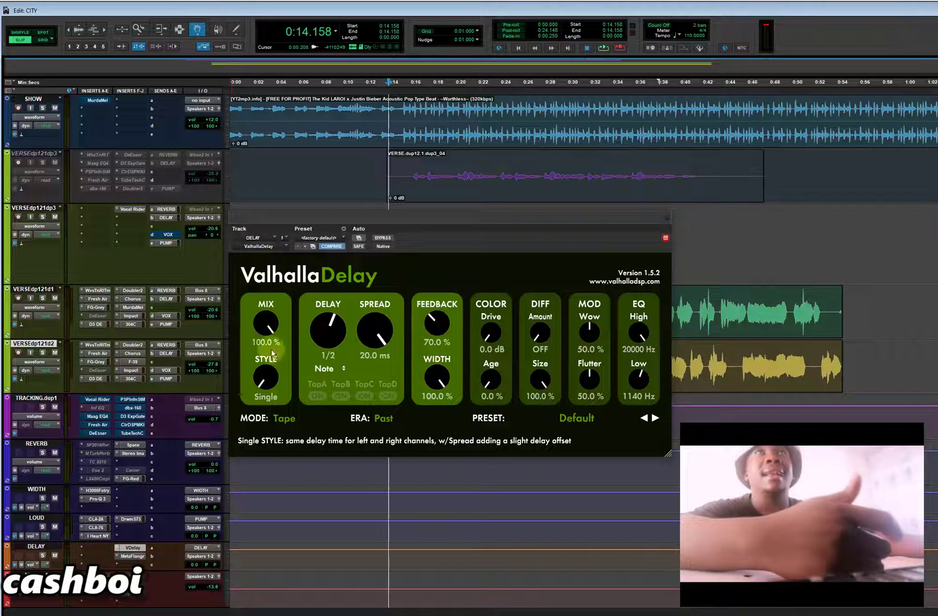
{"action": "left_click", "coordinate": [132, 556]}
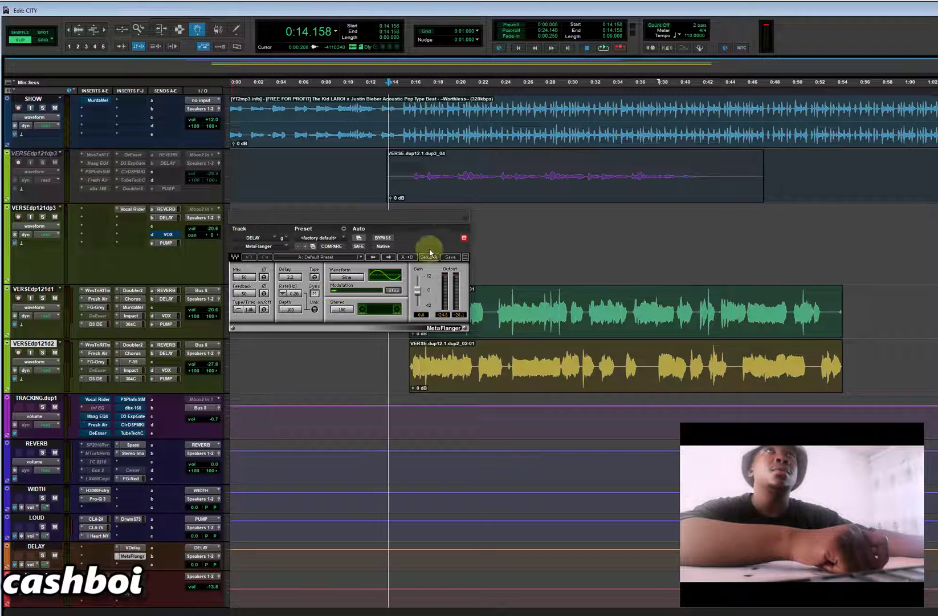
{"action": "left_click", "coordinate": [465, 222]}
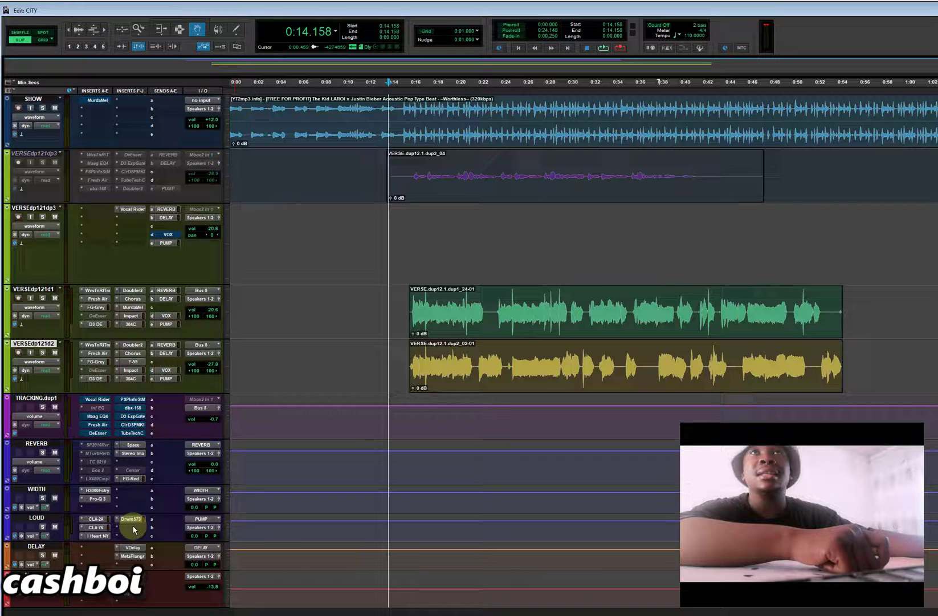
{"action": "left_click", "coordinate": [105, 596]}
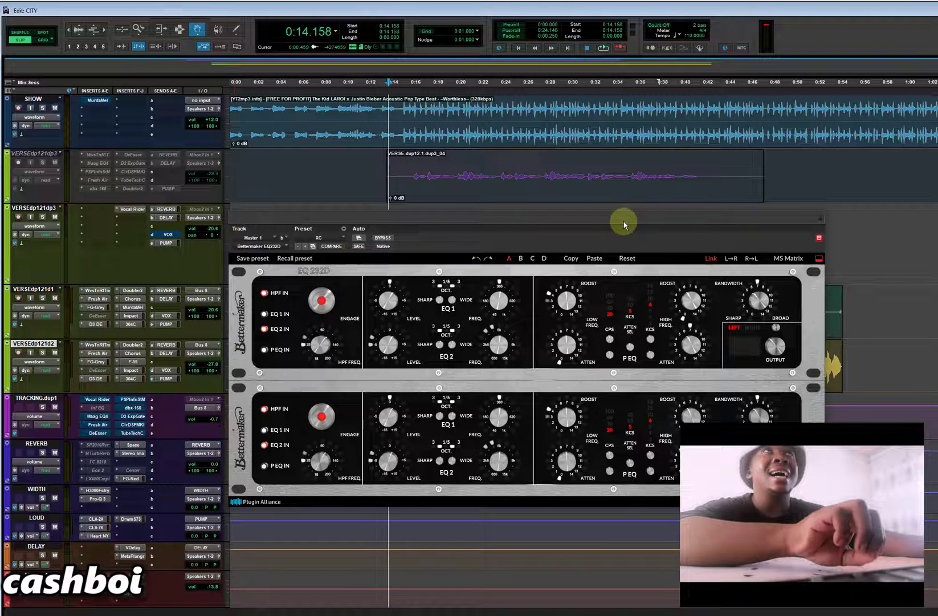
Play and stop the verse a few times through the master Bettermaker EQ232D, then close it.
{"action": "key", "text": "space"}
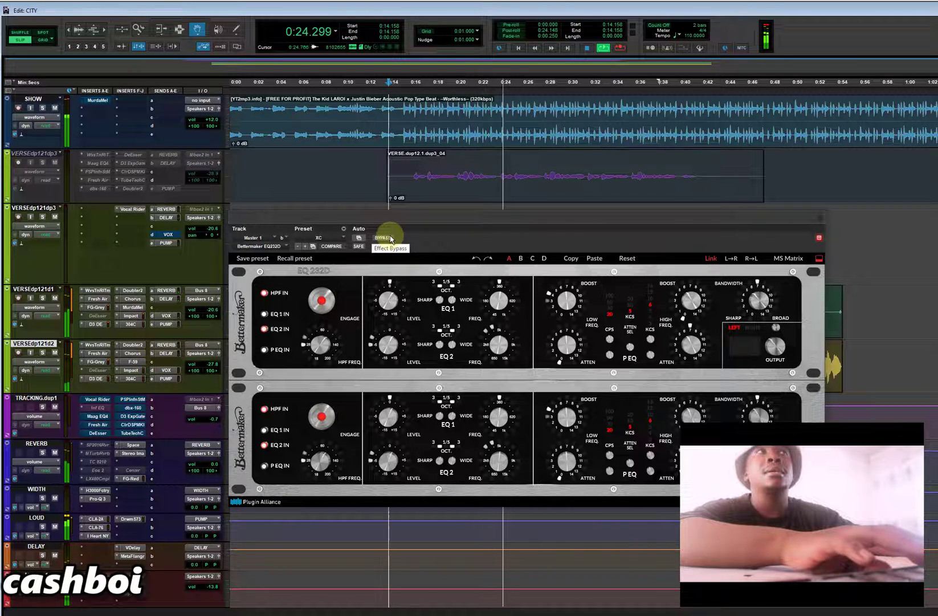
{"action": "key", "text": "space"}
{"action": "key", "text": "space"}
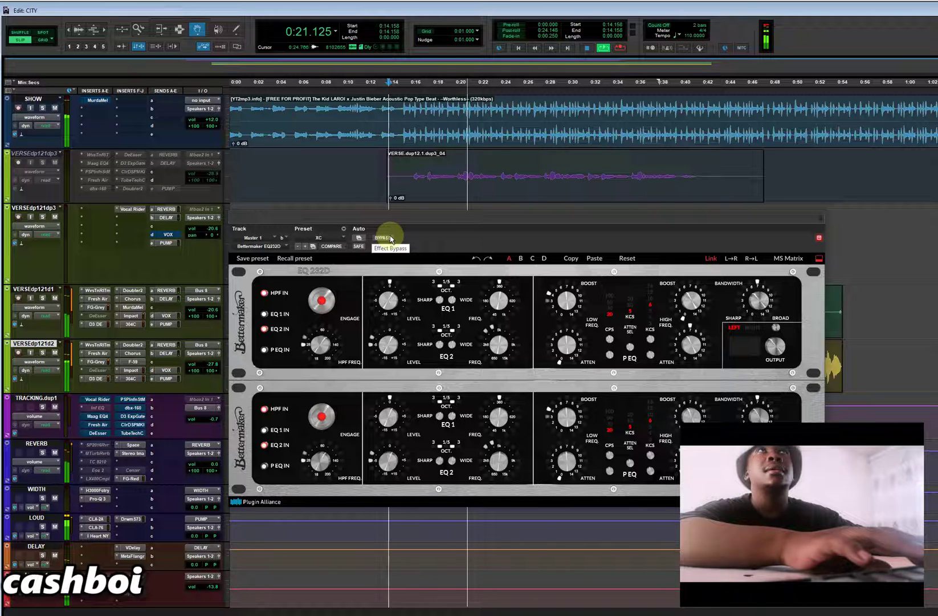
{"action": "key", "text": "space"}
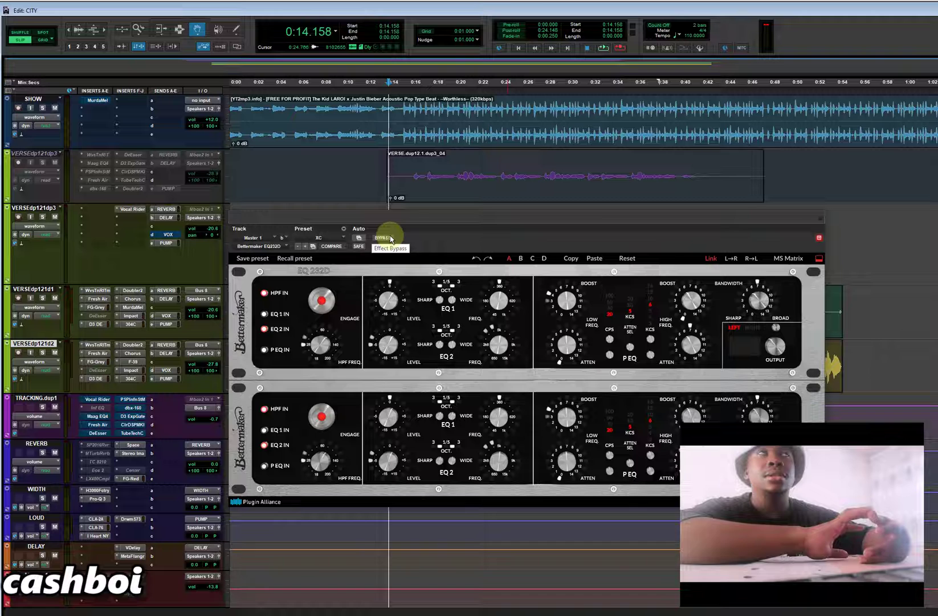
{"action": "left_click", "coordinate": [819, 218]}
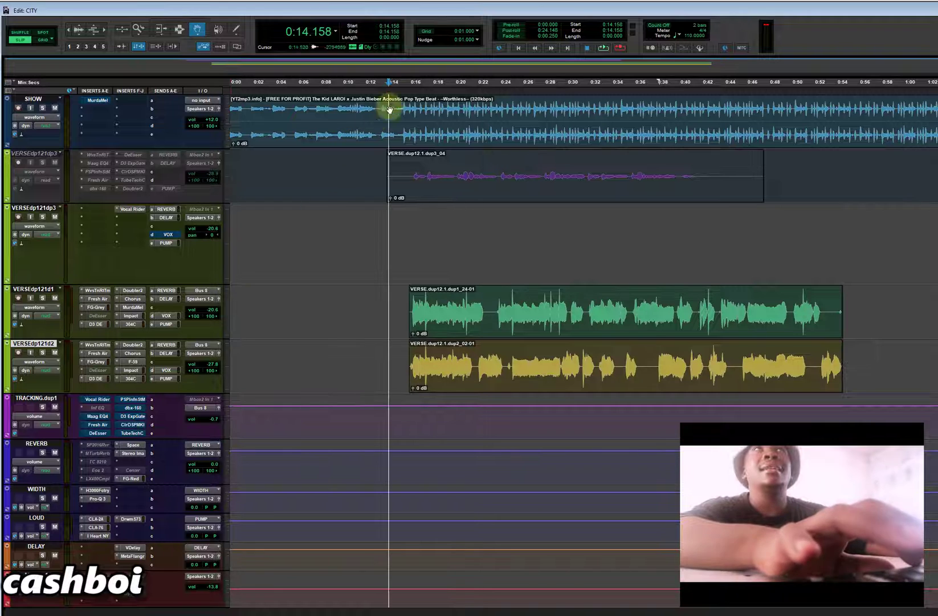
Play the verse from 0:15.285 to about 0:52.6, stop, and select VERSEdp121d1.
{"action": "left_click", "coordinate": [402, 83]}
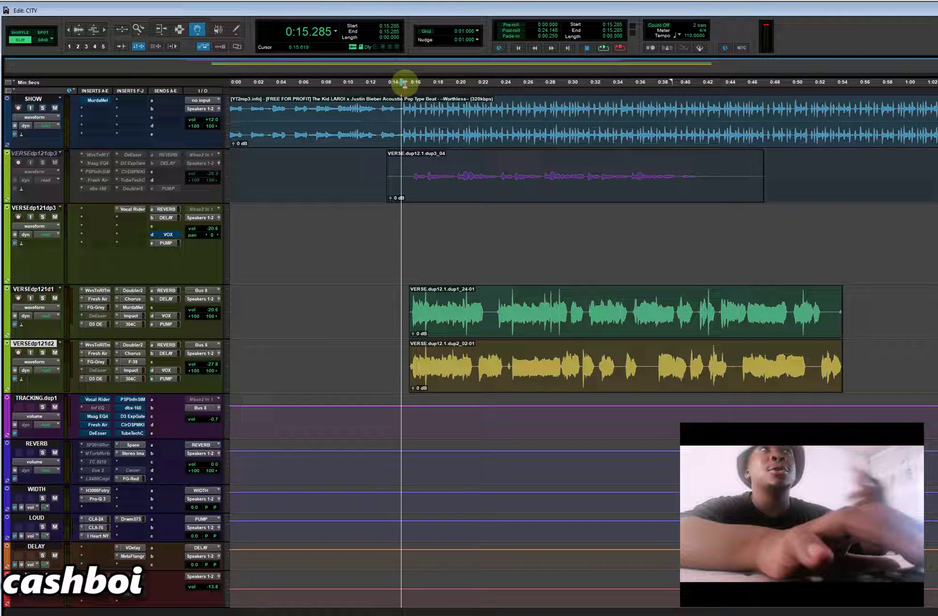
{"action": "key", "text": "space"}
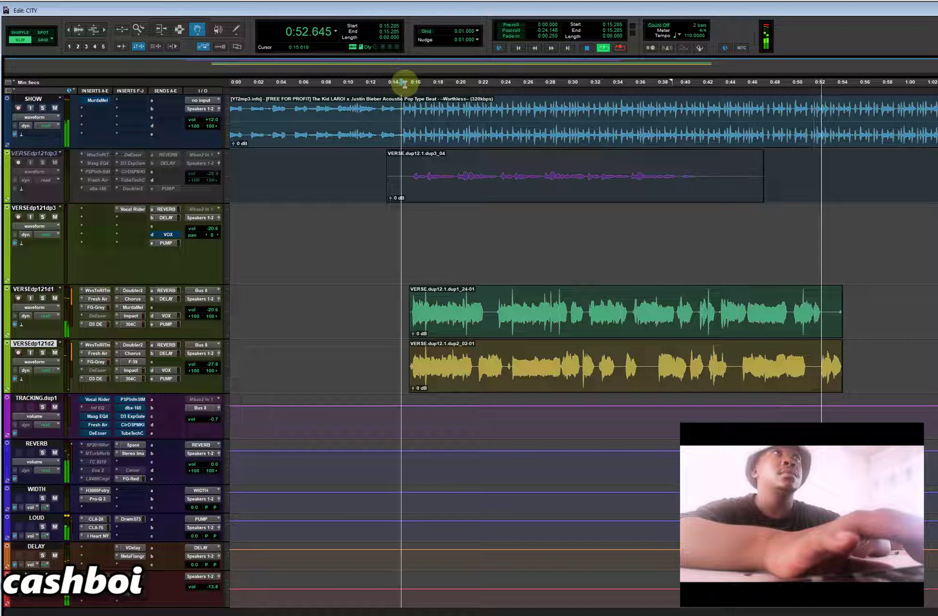
{"action": "key", "text": "space"}
{"action": "left_click", "coordinate": [33, 289]}
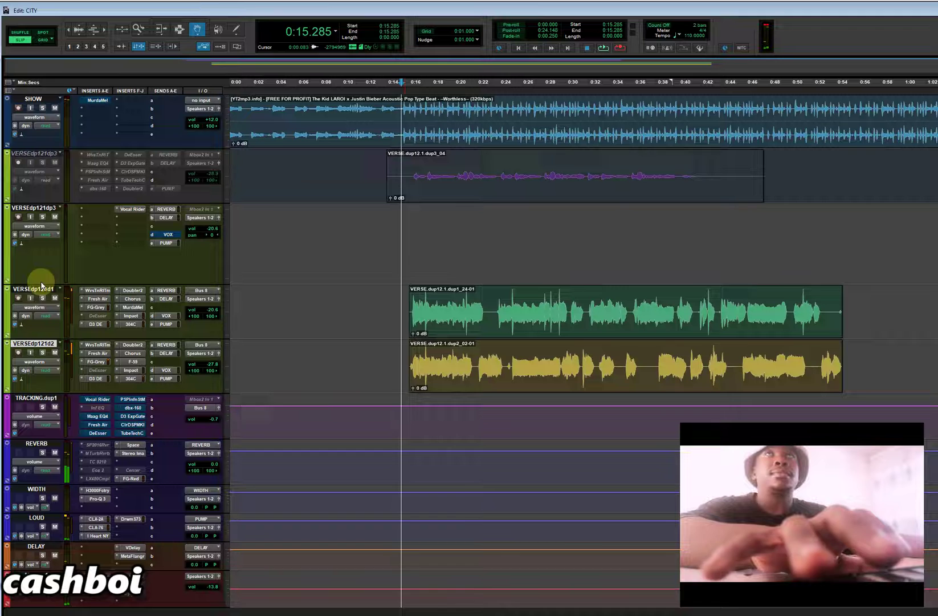
Deactivate VERSEdp121d1 and VERSEdp121d2, reactivate VERSEdp121dp3, and select its purple verse clip.
{"action": "right_click", "coordinate": [41, 345]}
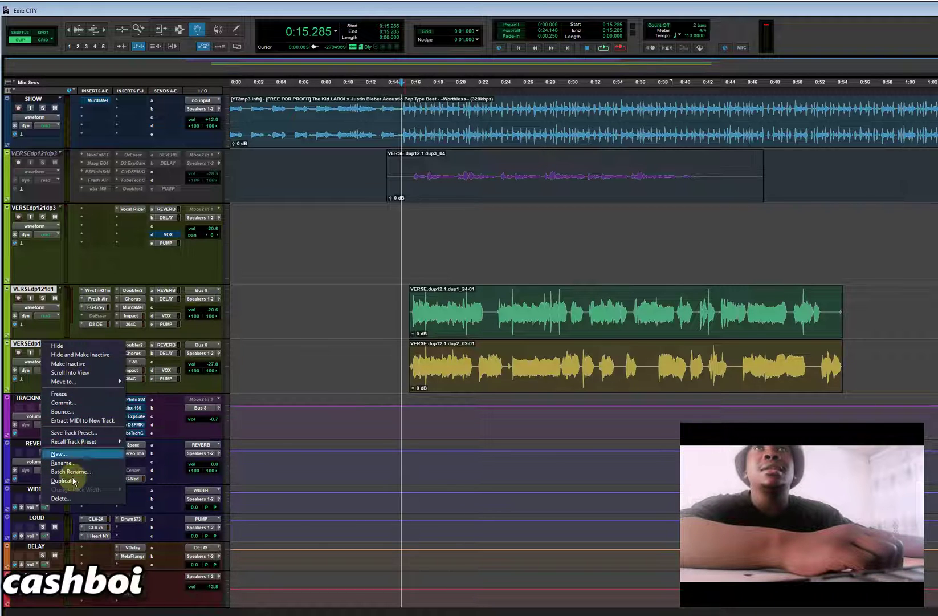
{"action": "left_click", "coordinate": [91, 364]}
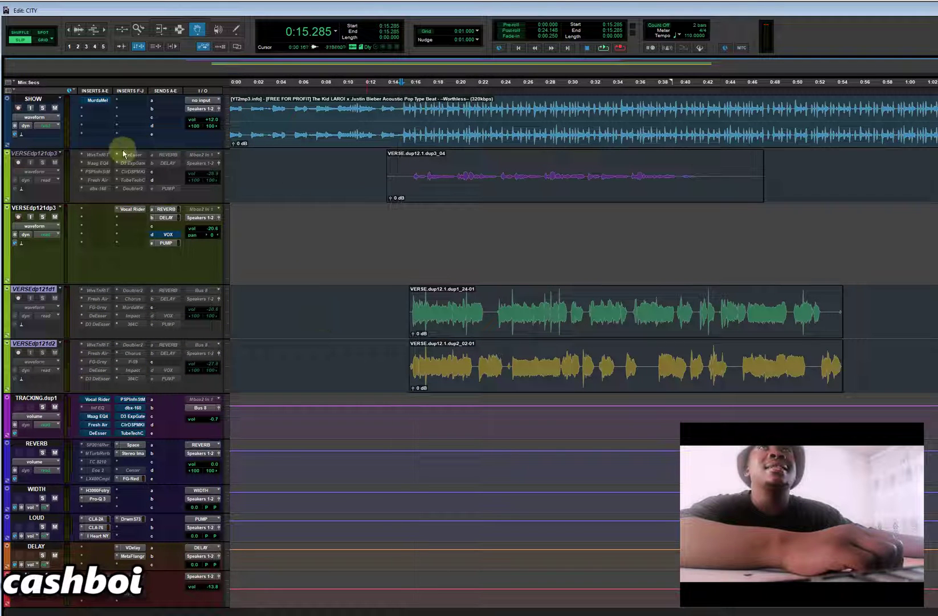
{"action": "right_click", "coordinate": [36, 154]}
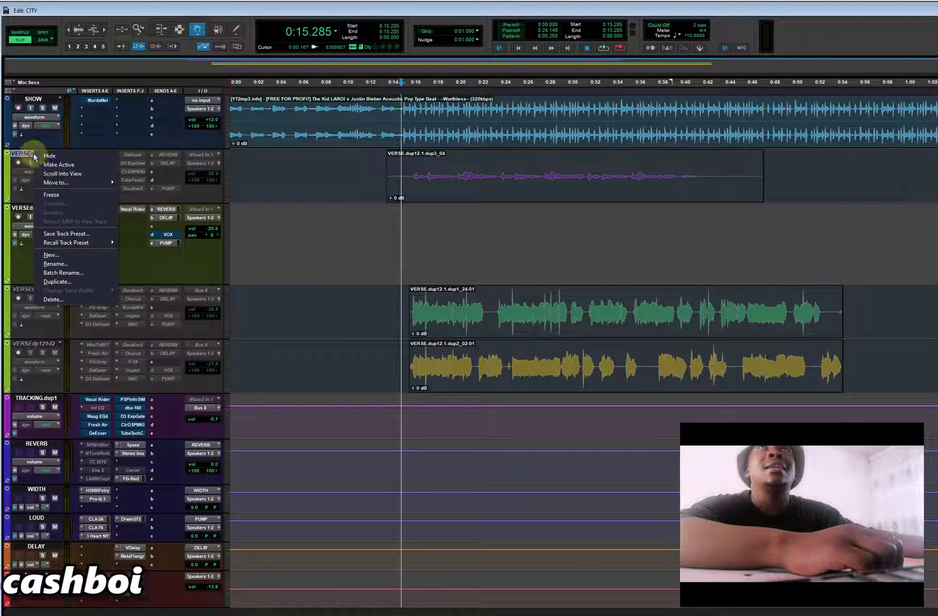
{"action": "left_click", "coordinate": [70, 173]}
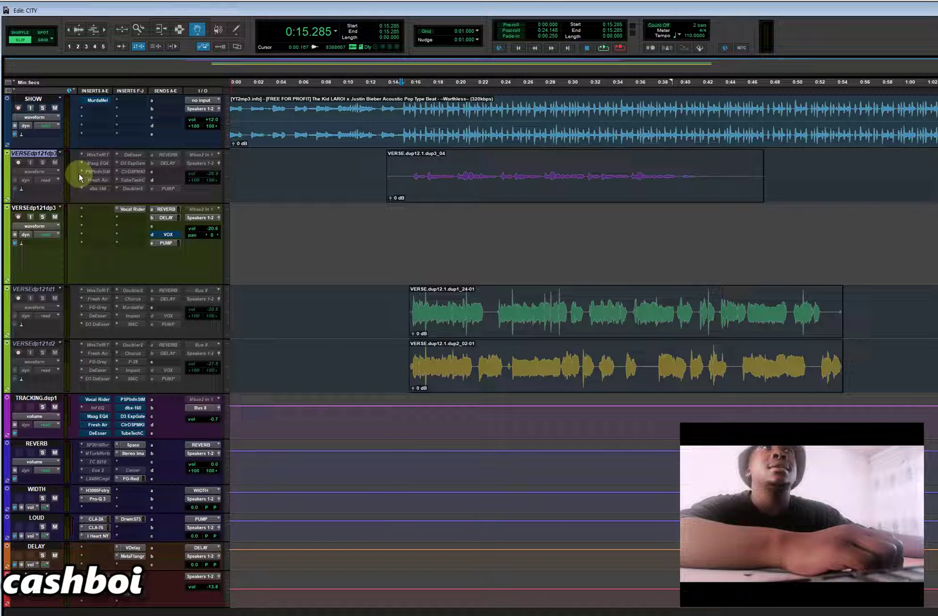
{"action": "left_click", "coordinate": [504, 179]}
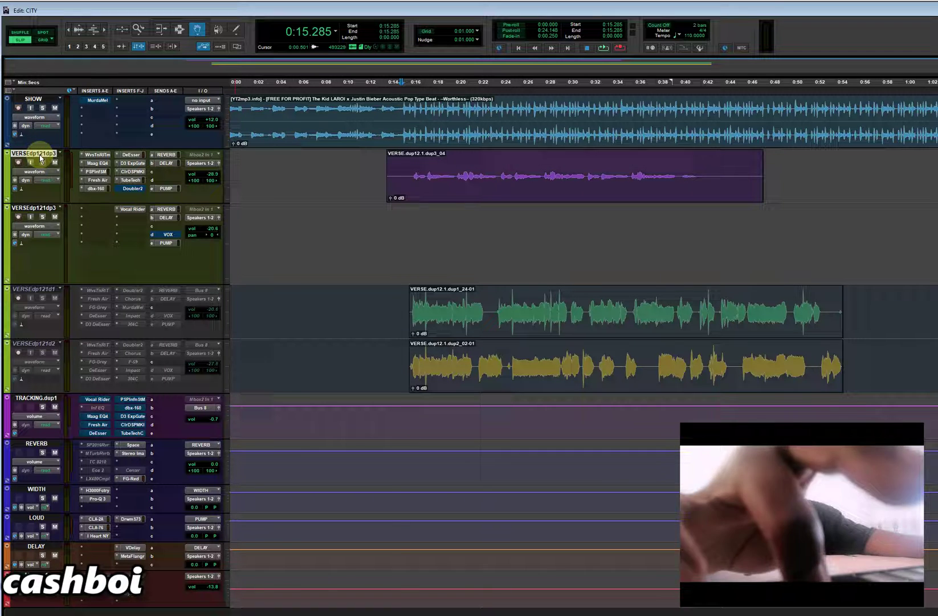
{"action": "key", "text": "space"}
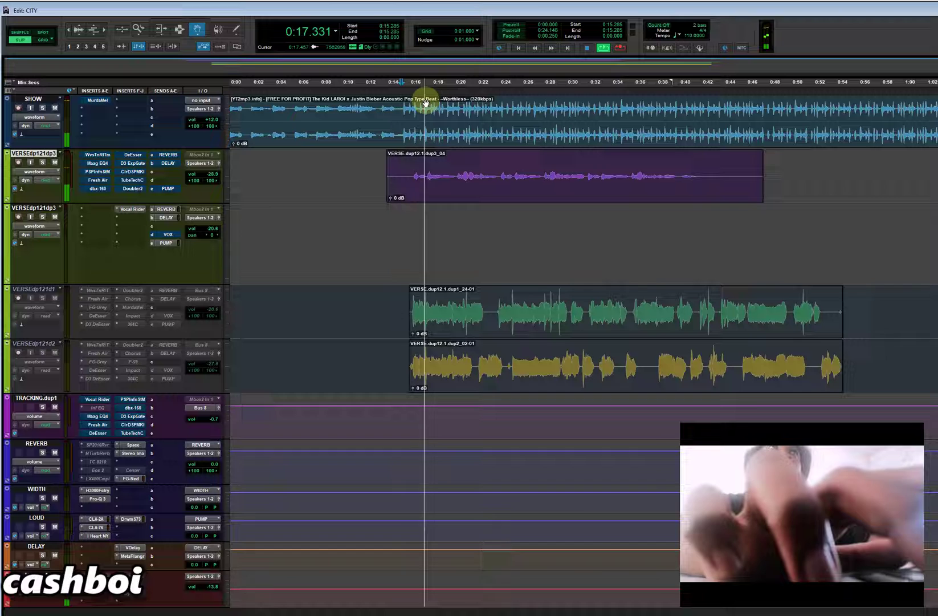
{"action": "key", "text": "space"}
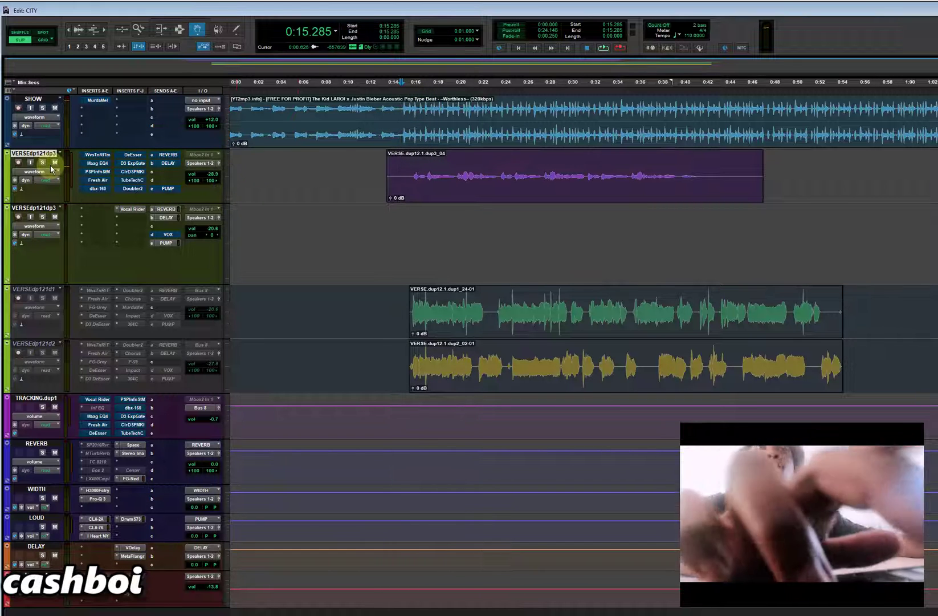
{"action": "left_click", "coordinate": [232, 186]}
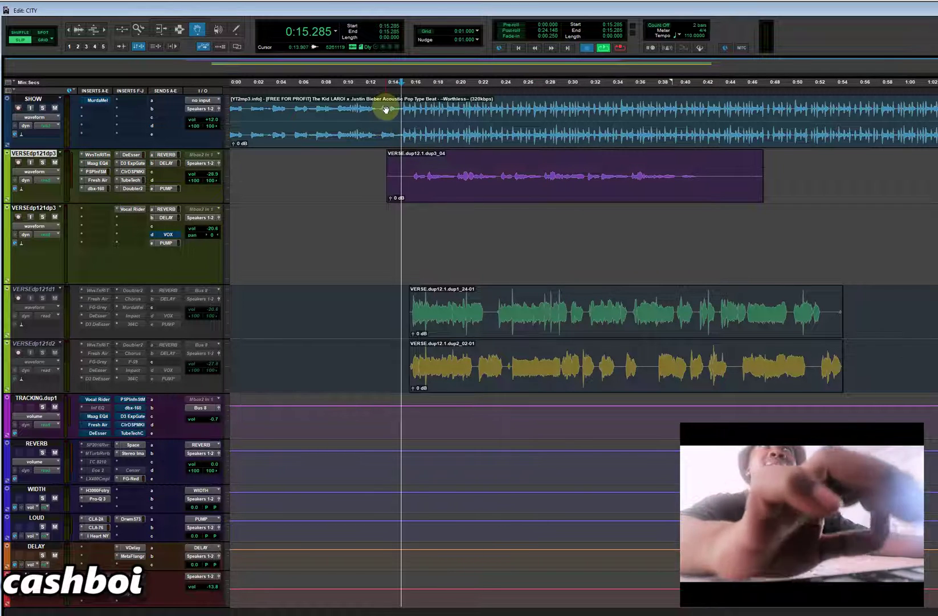
{"action": "key", "text": "space"}
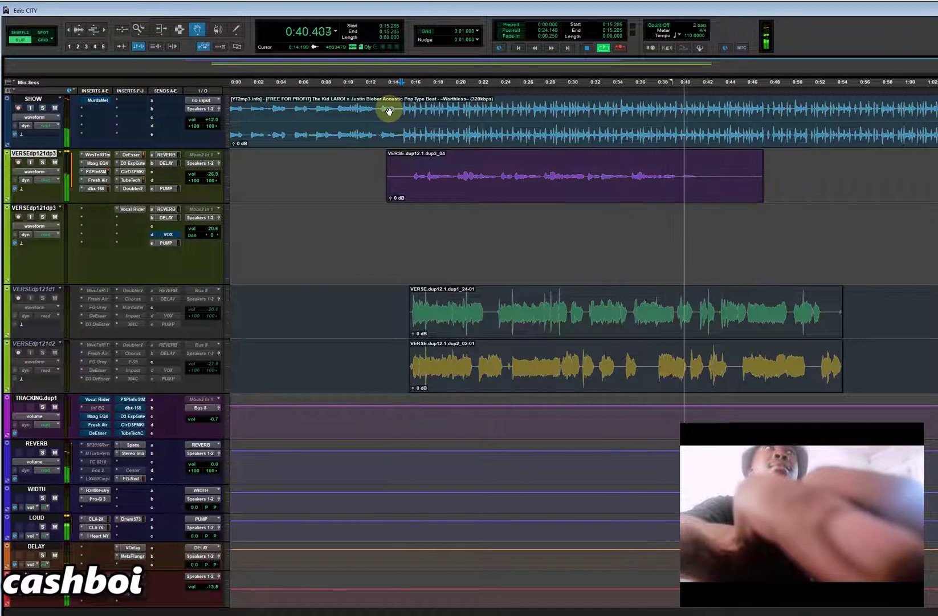
{"action": "key", "text": "space"}
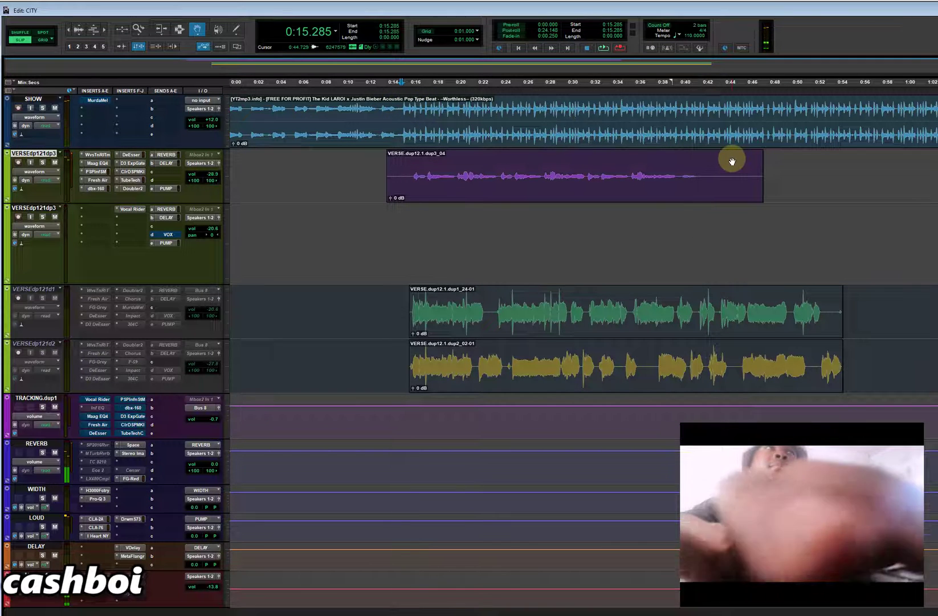